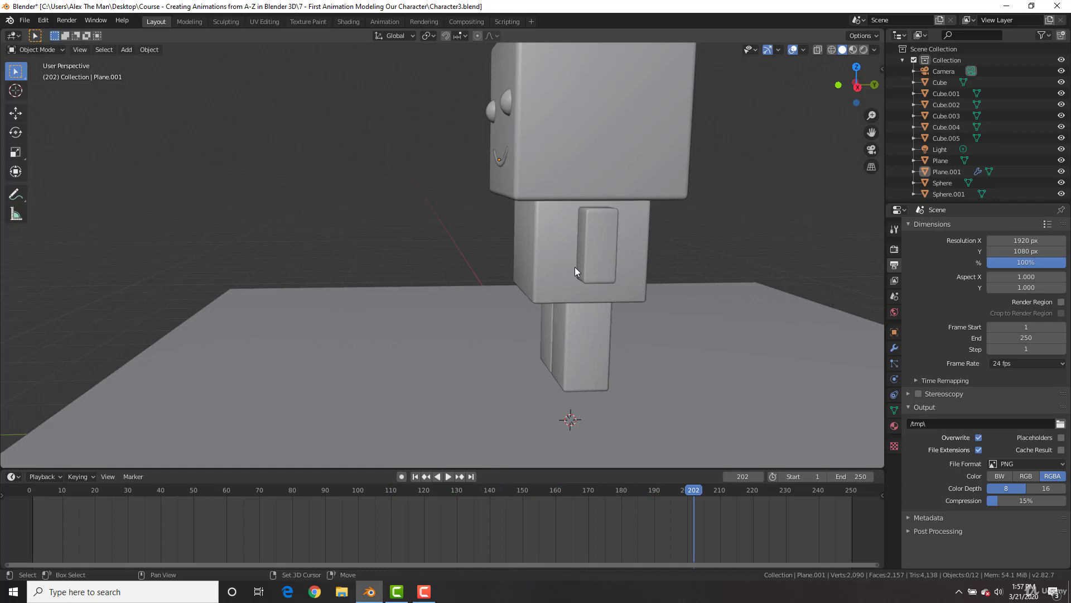
Insert a LocRotScale keyframe at frame 1 for both of the character's arms and both legs
{"action": "key", "text": "shift+Left"}
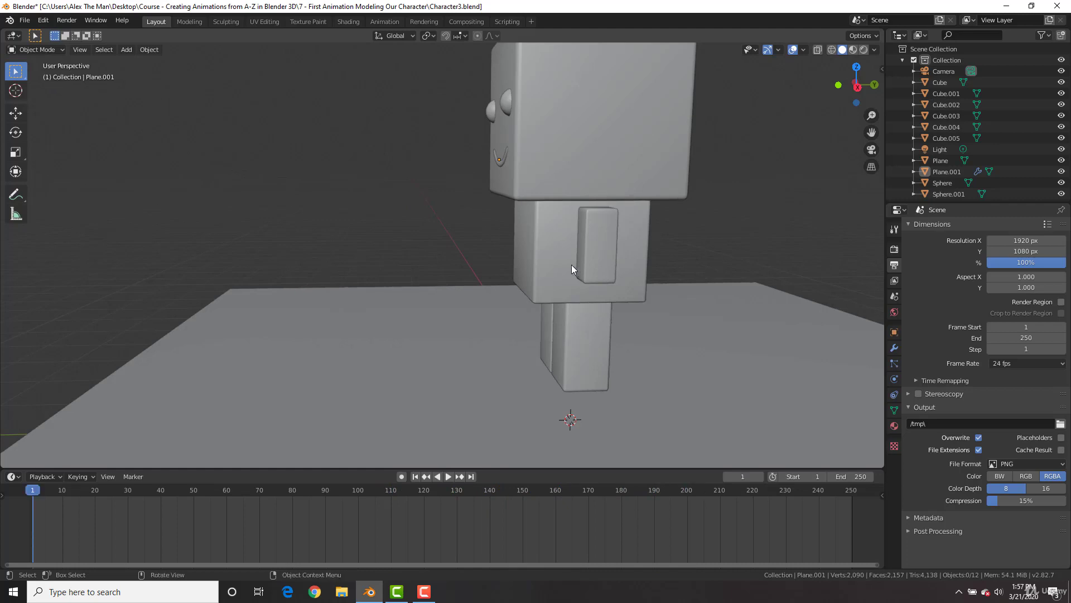
{"action": "middle_click_drag", "start_coordinate": [576, 237], "coordinate": [637, 233]}
{"action": "left_click", "coordinate": [598, 236]}
{"action": "left_click", "coordinate": [504, 311], "text": "shift"}
{"action": "left_click", "coordinate": [450, 316], "text": "shift"}
{"action": "middle_click_drag", "start_coordinate": [451, 316], "coordinate": [361, 232]}
{"action": "left_click", "coordinate": [337, 219], "text": "shift"}
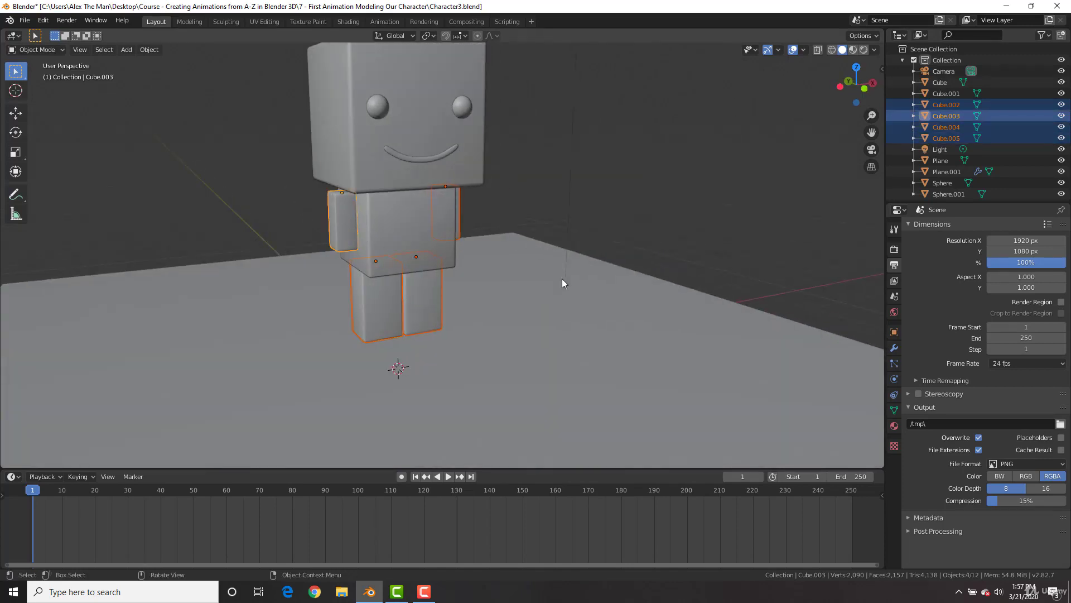
{"action": "middle_click_drag", "start_coordinate": [520, 339], "coordinate": [487, 332]}
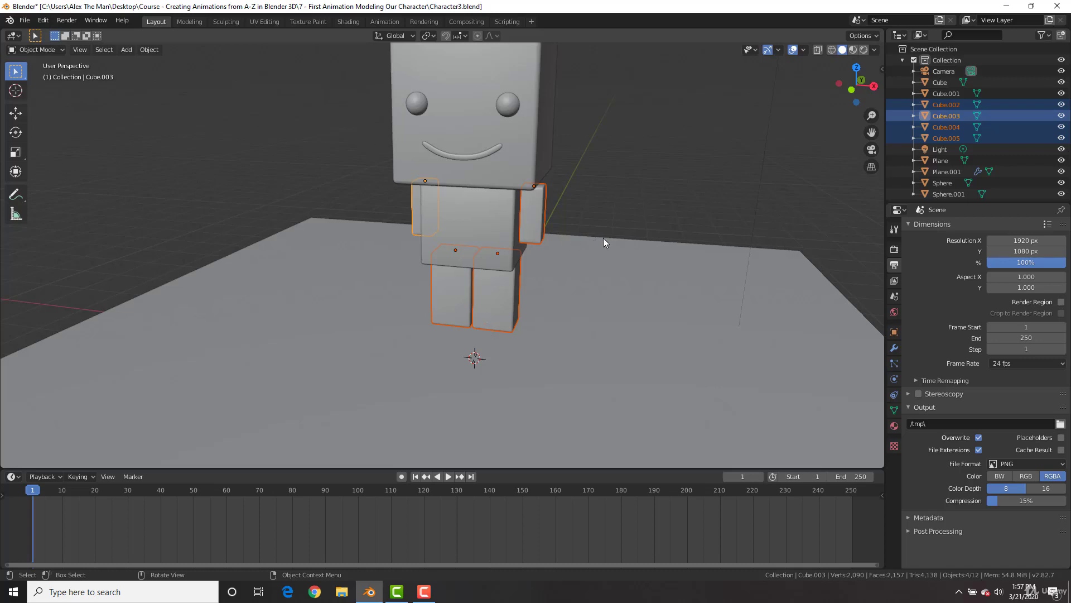
{"action": "key", "text": "i"}
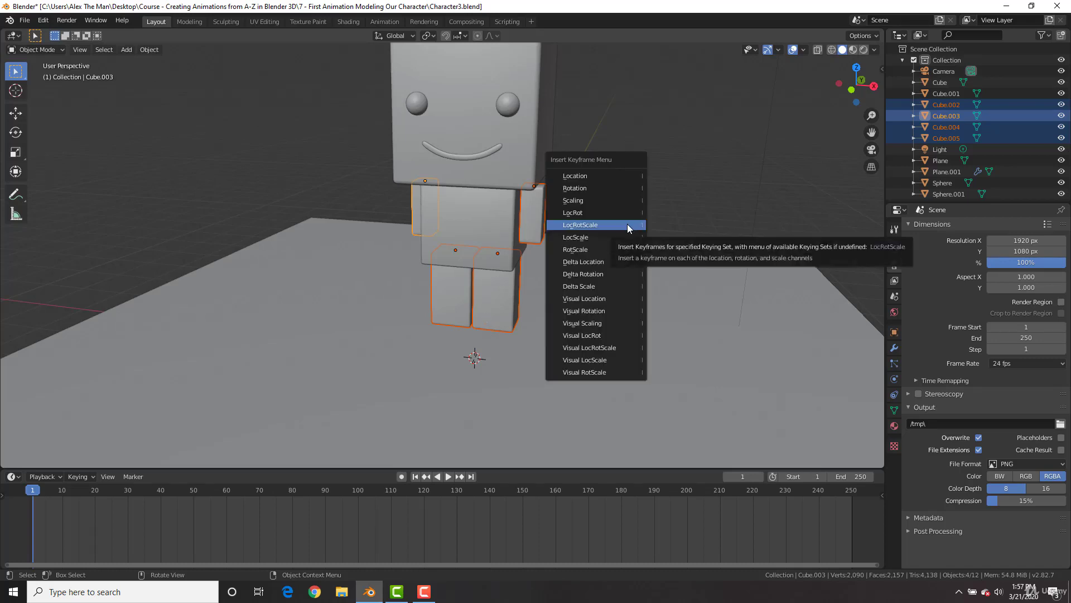
{"action": "left_click", "coordinate": [611, 224]}
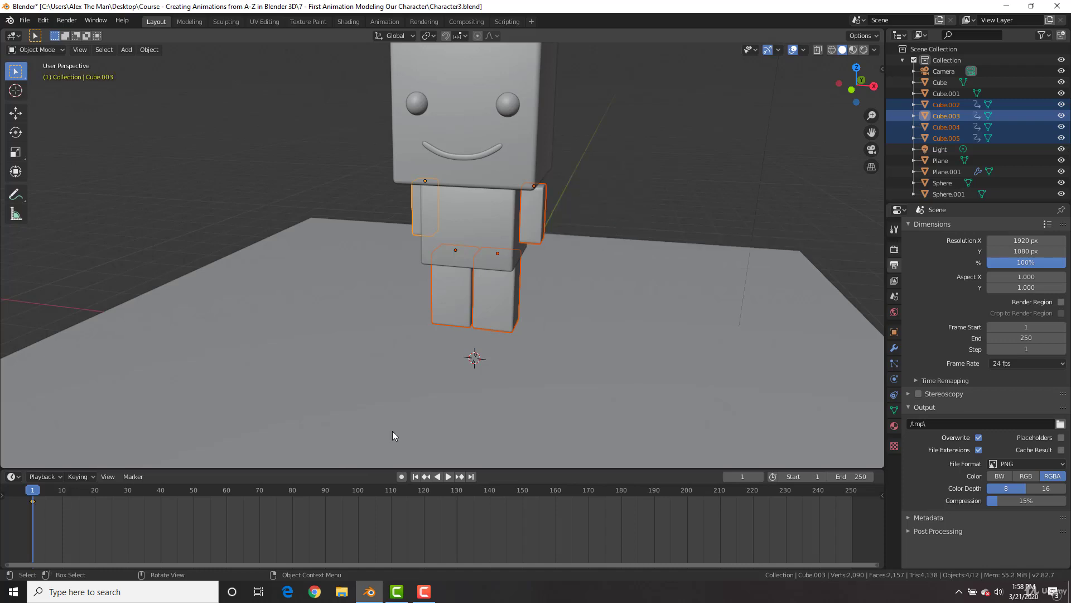
Set the current frame of the animation to 5
{"action": "key", "text": "space"}
{"action": "key", "text": "space"}
{"action": "scroll", "coordinate": [48, 517], "scroll_direction": "up", "scroll_amount": 2}
{"action": "middle_click_drag", "start_coordinate": [48, 518], "coordinate": [341, 551]}
{"action": "scroll", "coordinate": [190, 518], "scroll_direction": "up", "scroll_amount": 2}
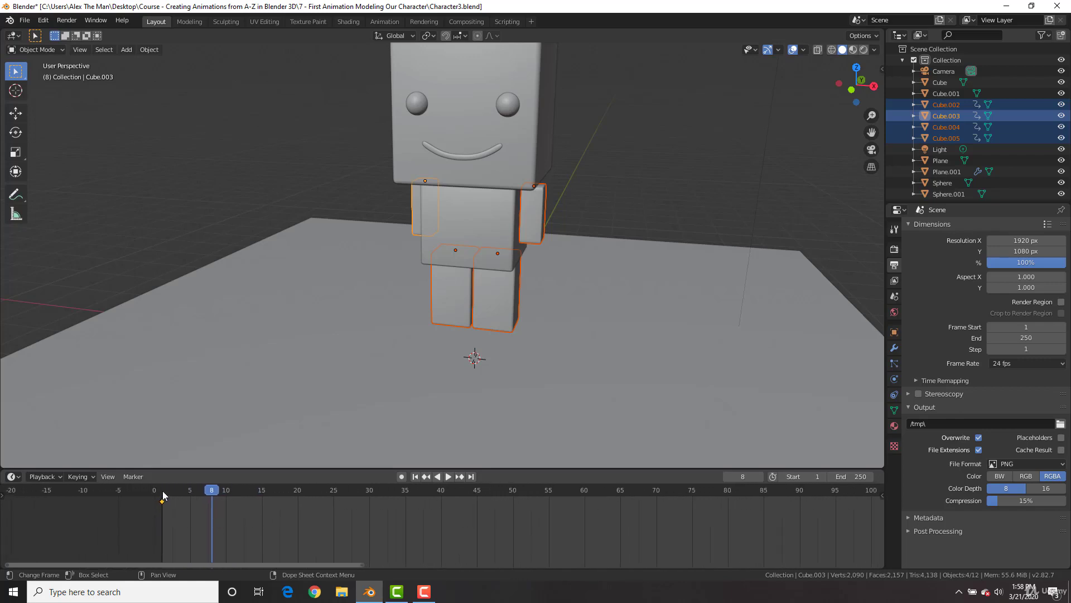
{"action": "mouse_move", "coordinate": [163, 495]}
{"action": "left_mouse_down"}
{"action": "mouse_move", "coordinate": [173, 495]}
{"action": "mouse_move", "coordinate": [163, 502]}
{"action": "left_mouse_up"}
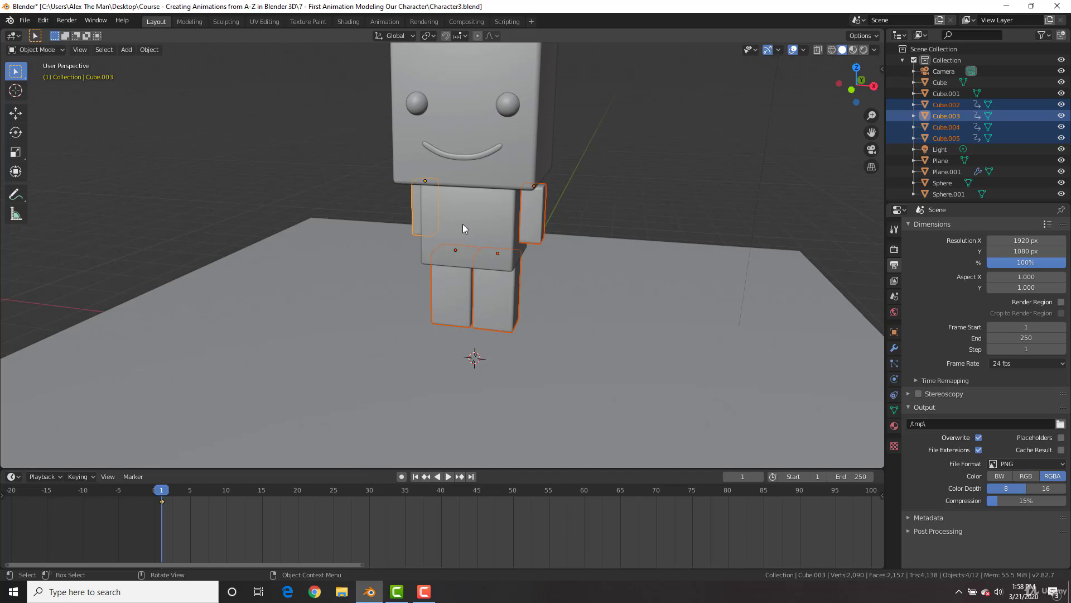
{"action": "key", "text": "space"}
{"action": "key", "text": "space"}
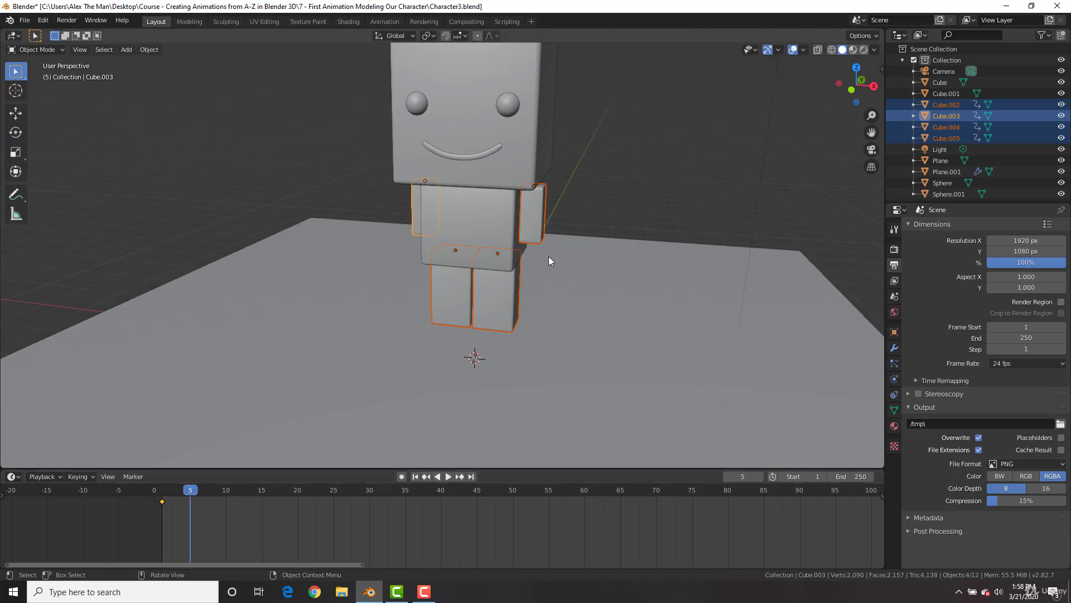
In the right orthographic view, rotate the character's left arm backward and its left leg forward about their pivots
{"action": "key", "text": "KP_3"}
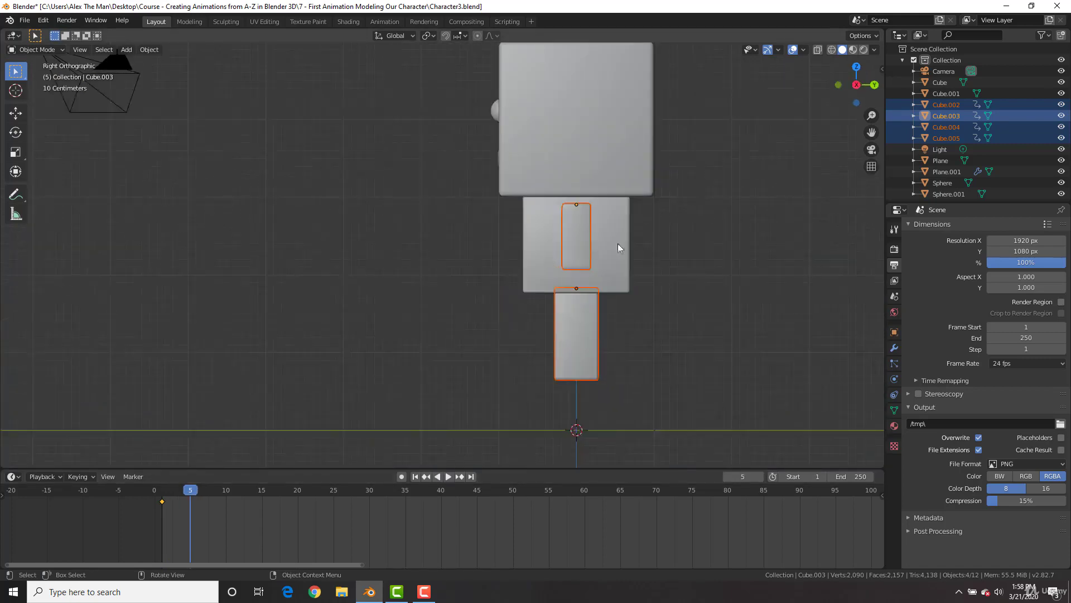
{"action": "left_click", "coordinate": [578, 243]}
{"action": "middle_click_drag", "start_coordinate": [644, 253], "coordinate": [593, 255], "text": "shift"}
{"action": "key", "text": "r"}
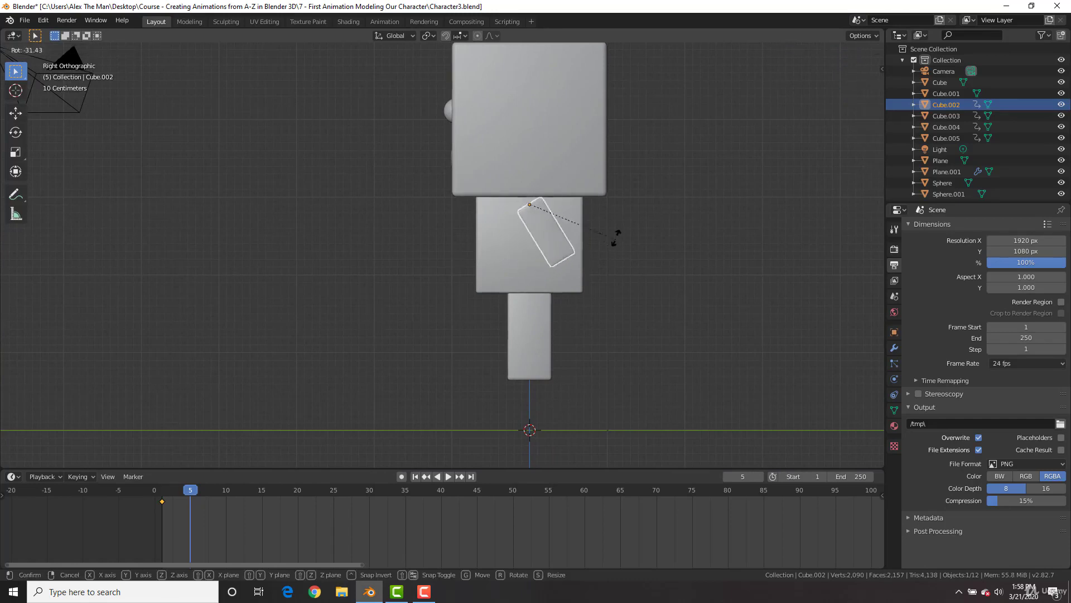
{"action": "left_click", "coordinate": [609, 244]}
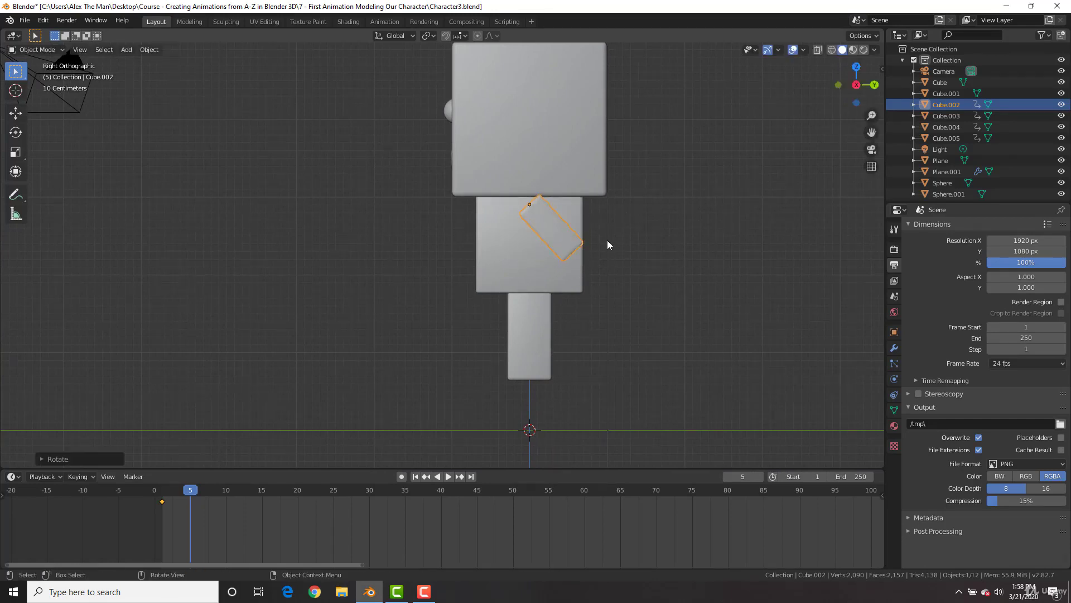
{"action": "left_click", "coordinate": [529, 327]}
{"action": "key", "text": "r"}
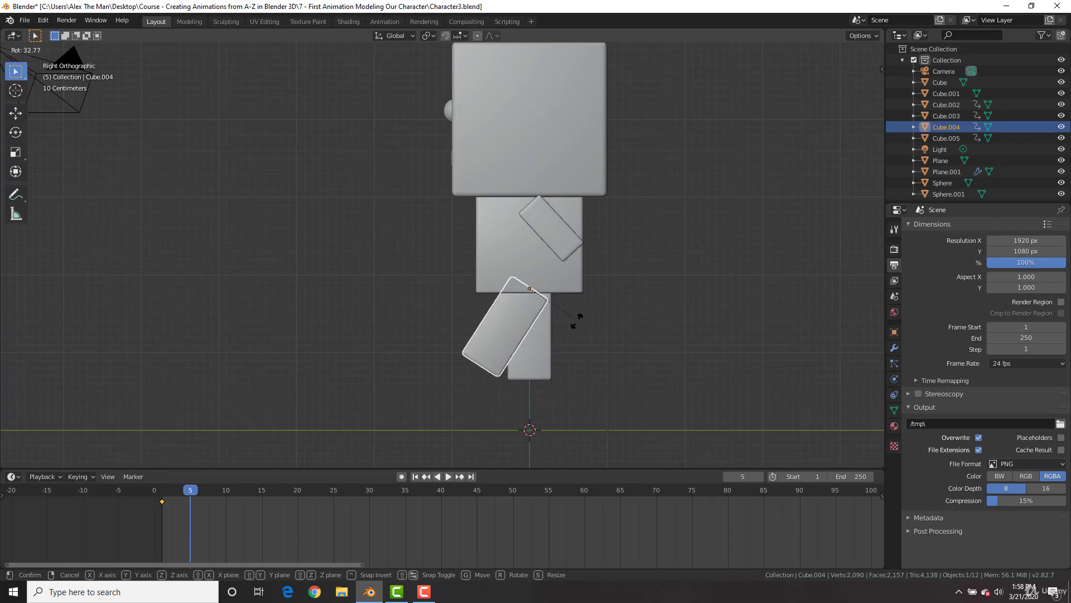
{"action": "left_click", "coordinate": [568, 326]}
In the left orthographic view, rotate the character's right arm forward and its right leg backward
{"action": "key", "text": "ctrl+KP_3"}
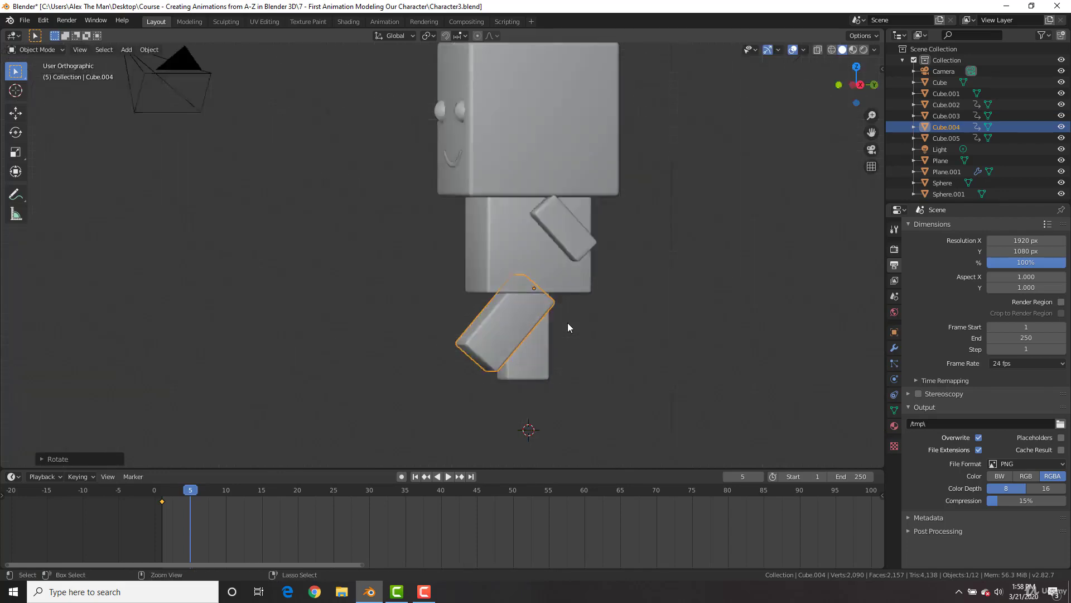
{"action": "left_click", "coordinate": [357, 249]}
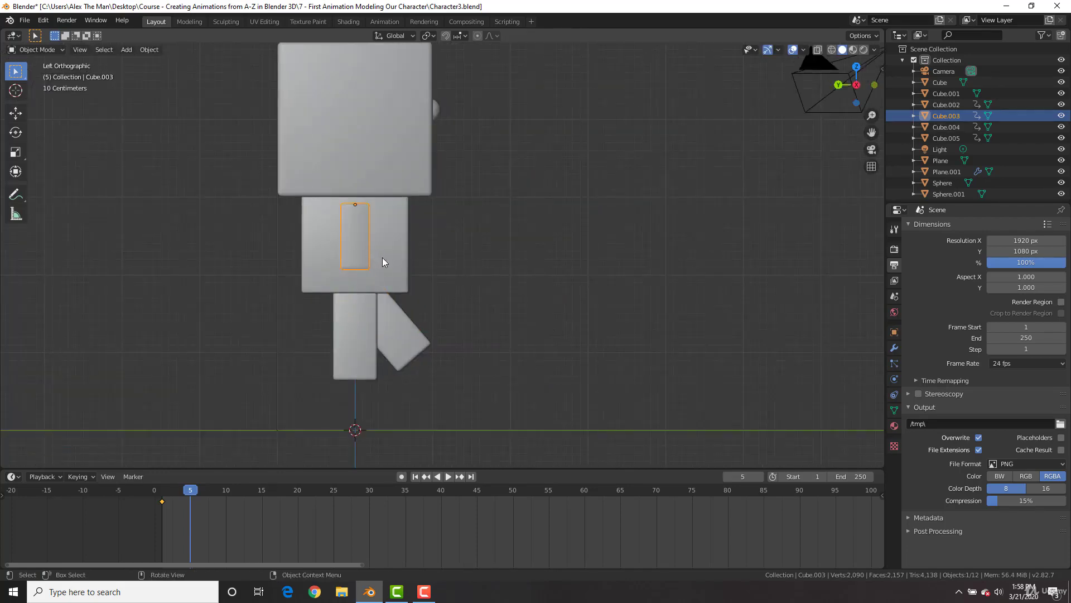
{"action": "key", "text": "r"}
{"action": "left_click", "coordinate": [430, 228]}
{"action": "left_click", "coordinate": [369, 312]}
{"action": "key", "text": "r"}
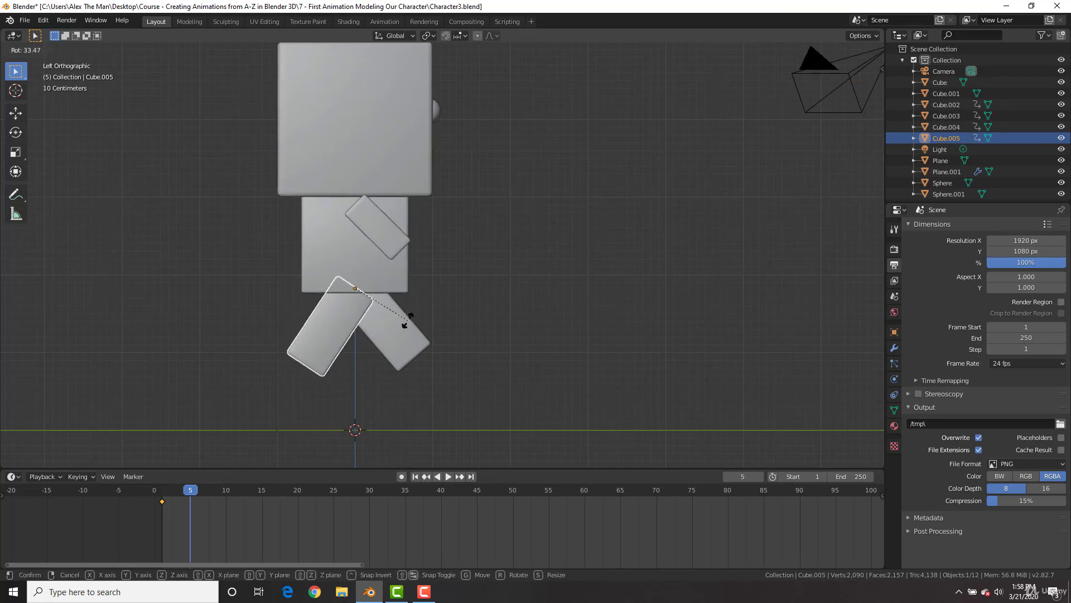
{"action": "left_click", "coordinate": [402, 380]}
Insert a LocRotScale keyframe at frame 5 for both posed arms and both posed legs
{"action": "middle_click_drag", "start_coordinate": [447, 306], "coordinate": [372, 290]}
{"action": "left_click", "coordinate": [433, 313], "text": "shift"}
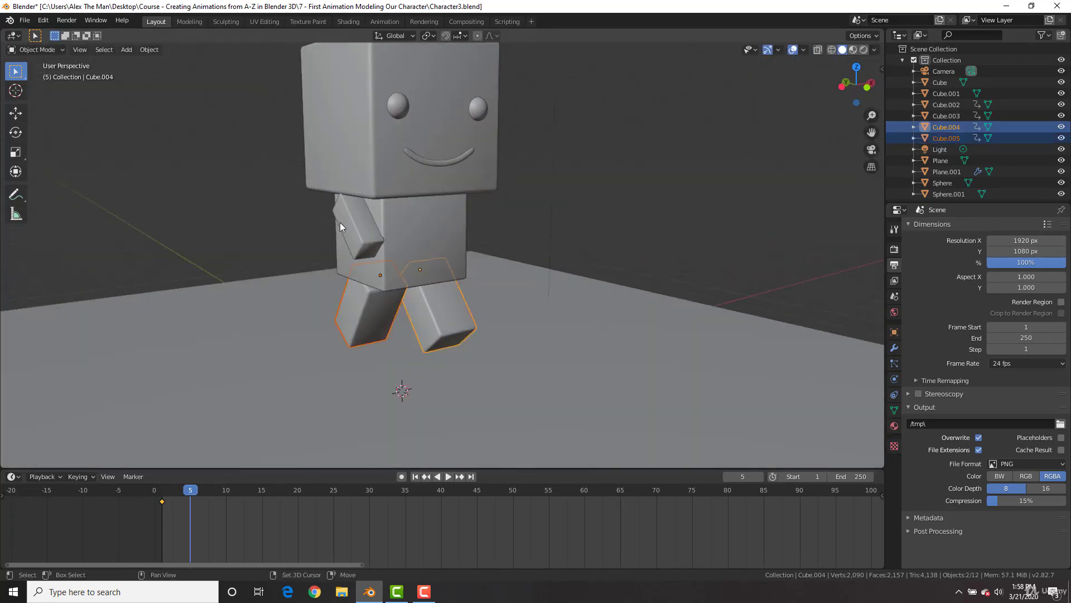
{"action": "left_click", "coordinate": [342, 222], "text": "shift"}
{"action": "middle_click_drag", "start_coordinate": [471, 246], "coordinate": [437, 248]}
{"action": "left_click", "coordinate": [533, 234], "text": "shift"}
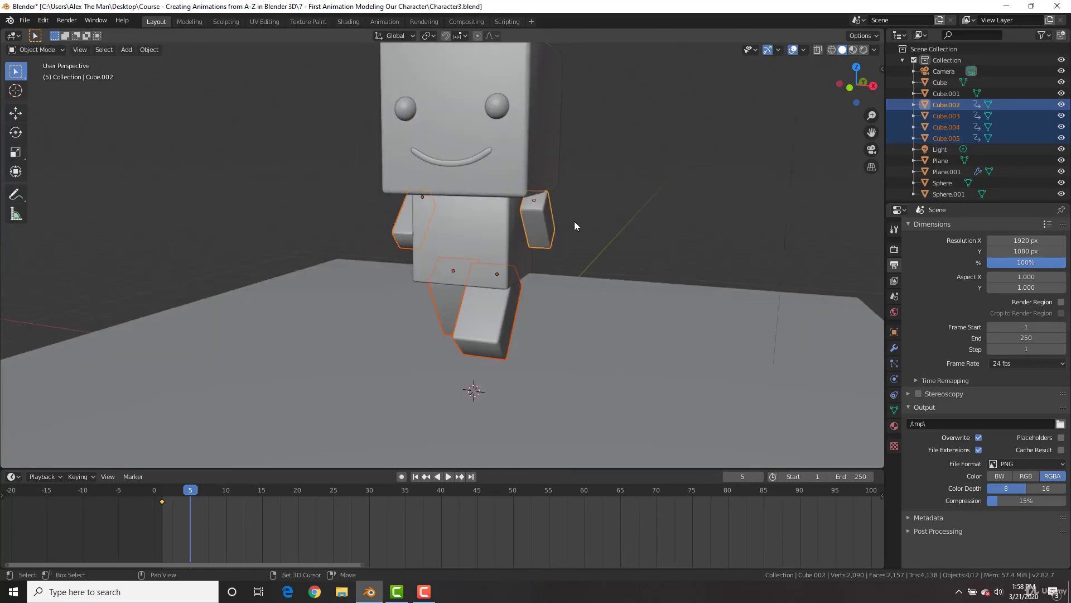
{"action": "key", "text": "i"}
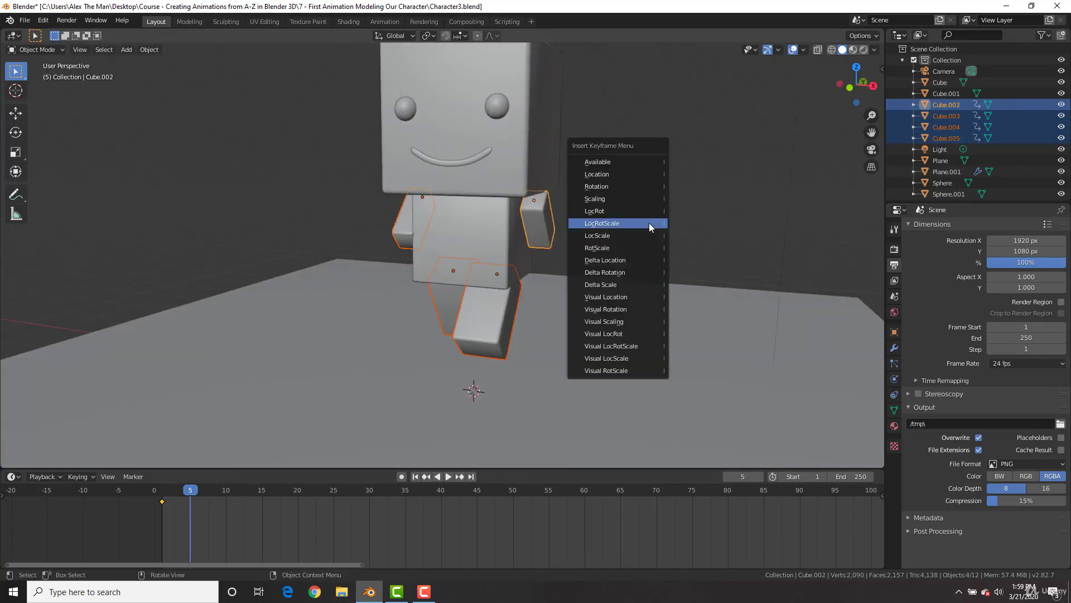
{"action": "left_click", "coordinate": [648, 223]}
Preview the arm and leg swing between frames 1 and 10, ending back at frame 1
{"action": "left_click", "coordinate": [161, 495]}
{"action": "key", "text": "space"}
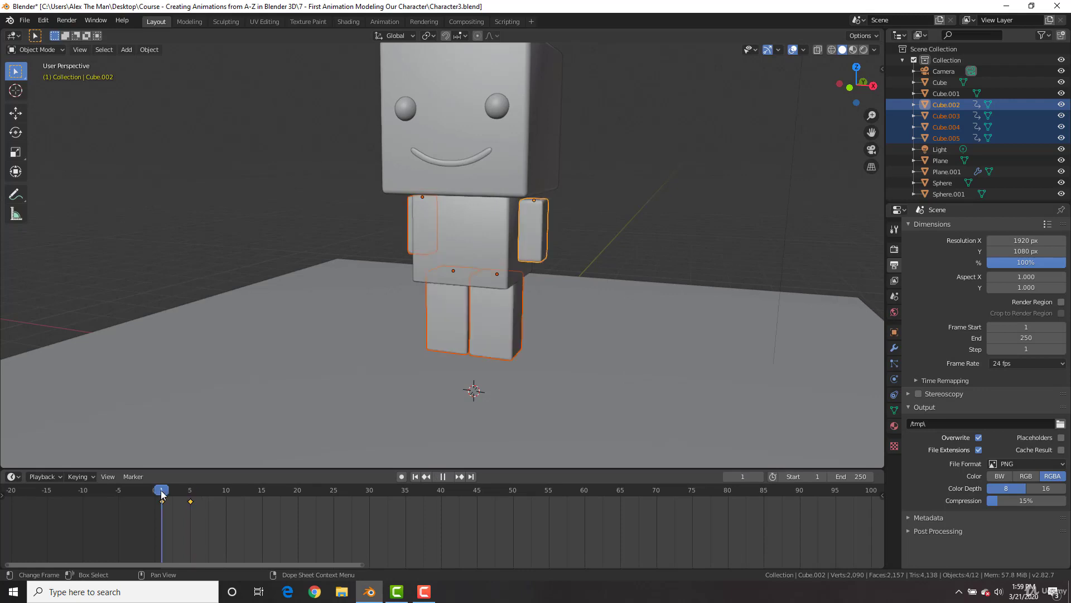
{"action": "left_click_drag", "start_coordinate": [162, 495], "coordinate": [198, 495]}
{"action": "middle_click_drag", "start_coordinate": [681, 270], "coordinate": [617, 270]}
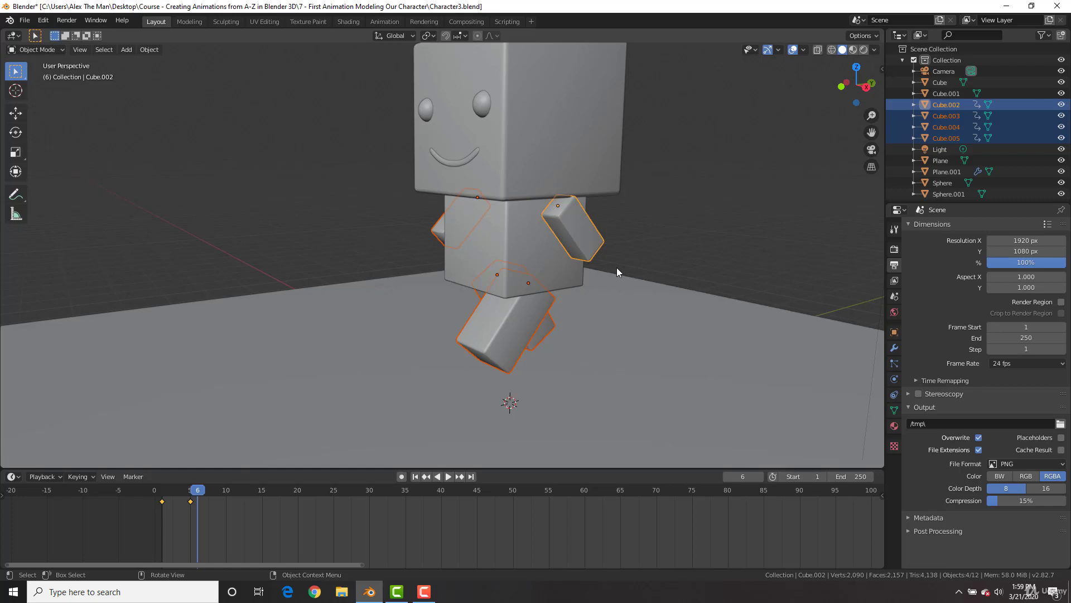
{"action": "key", "text": "space"}
{"action": "left_click_drag", "start_coordinate": [197, 493], "coordinate": [227, 494]}
{"action": "key", "text": "space"}
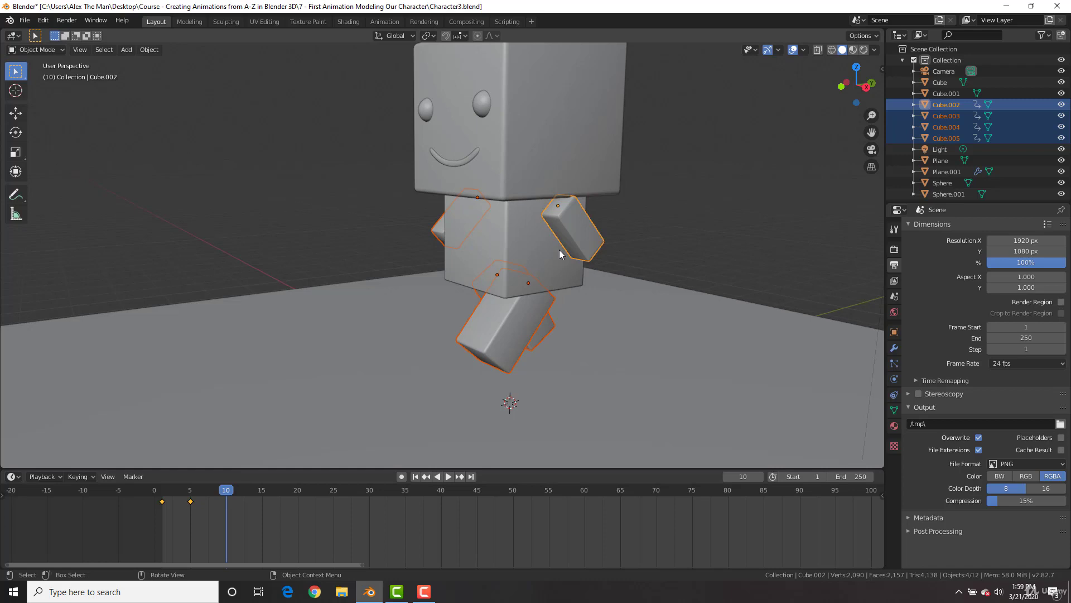
{"action": "left_click", "coordinate": [163, 492]}
{"action": "key", "text": "space"}
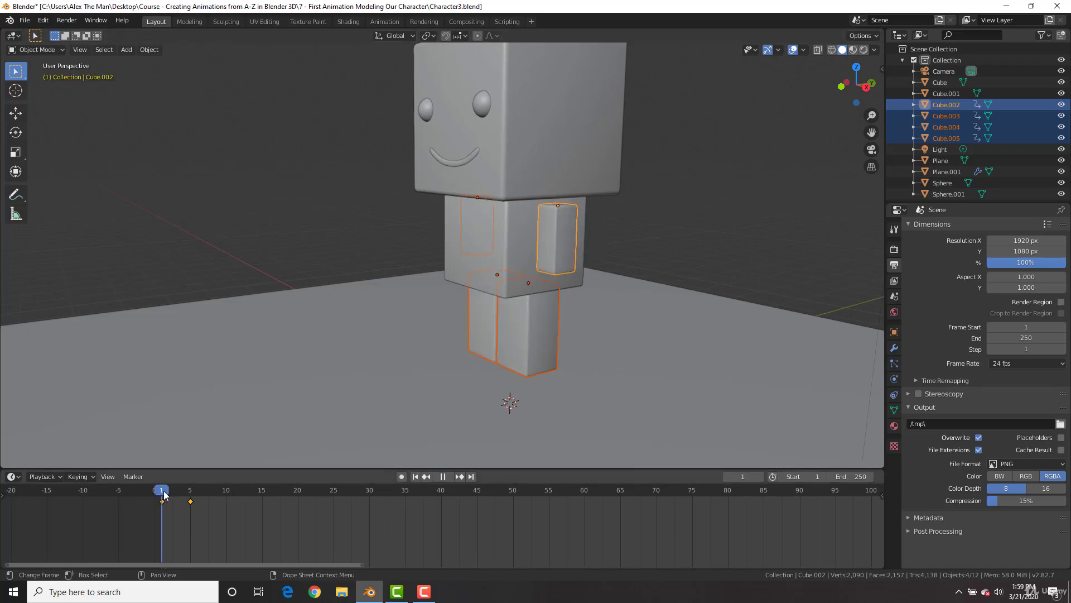
{"action": "key", "text": "space"}
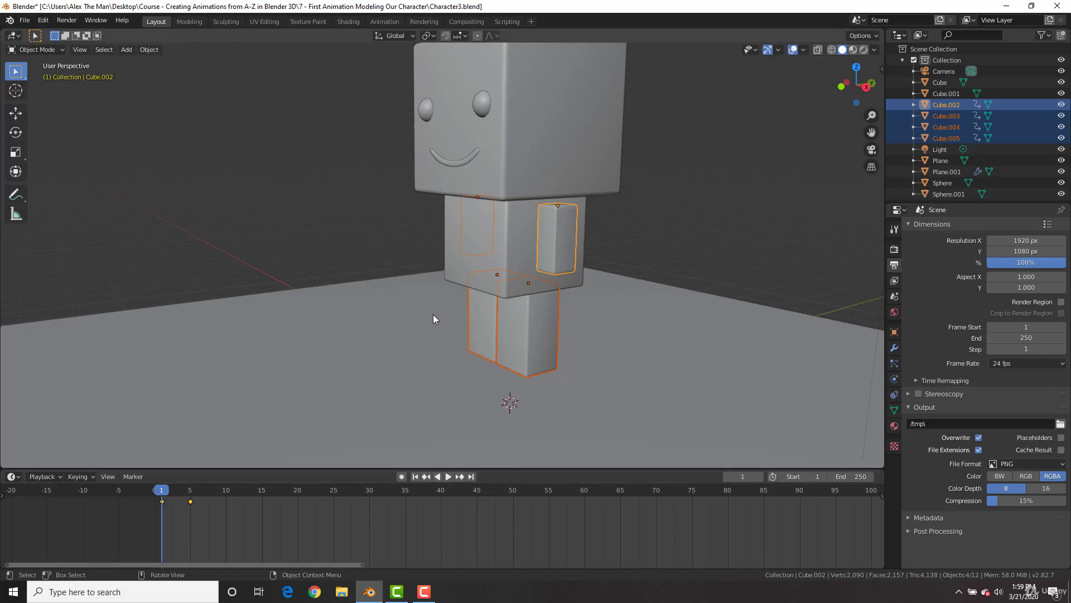
Duplicate the frame 1 keyframes to frame 10 and return the playhead to frame 1
{"action": "left_click", "coordinate": [162, 501]}
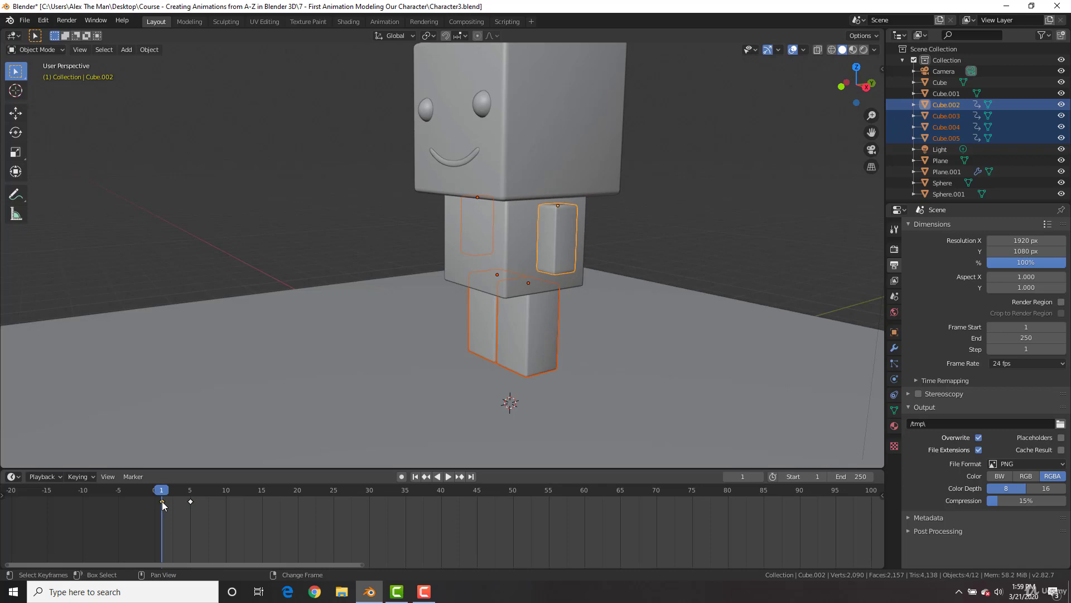
{"action": "key", "text": "shift+d"}
{"action": "left_click", "coordinate": [229, 504]}
{"action": "key", "text": "space"}
{"action": "mouse_move", "coordinate": [165, 492]}
{"action": "left_mouse_down"}
{"action": "mouse_move", "coordinate": [237, 494]}
{"action": "mouse_move", "coordinate": [155, 493]}
{"action": "mouse_move", "coordinate": [221, 497]}
{"action": "mouse_move", "coordinate": [165, 496]}
{"action": "left_mouse_up"}
Shift the keyframes at frames 5 and 10 one frame later, to frames 6 and 11
{"action": "scroll", "coordinate": [179, 517], "scroll_direction": "up", "scroll_amount": 2}
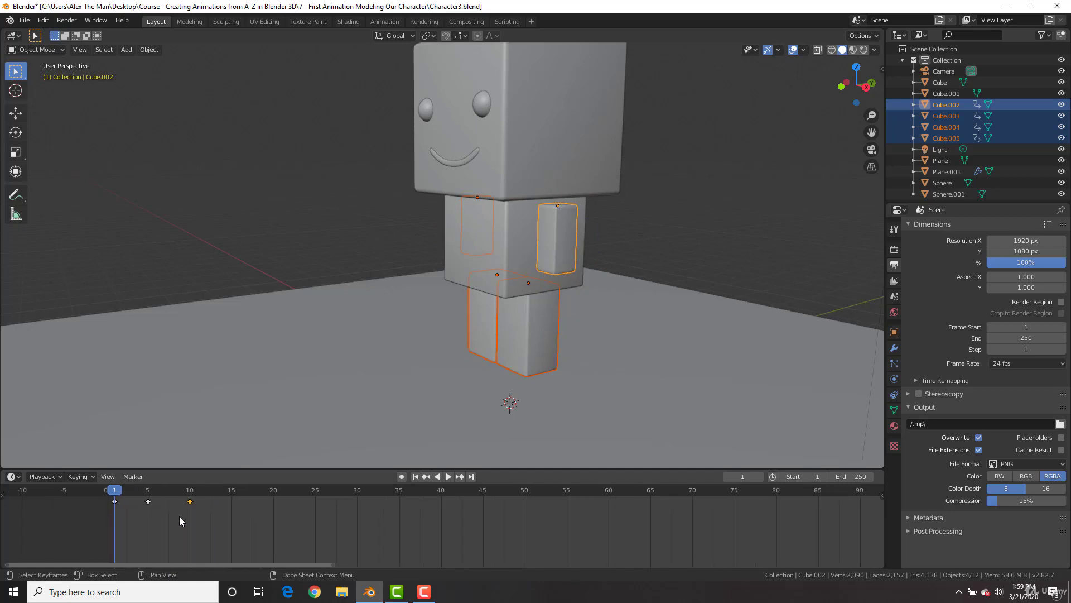
{"action": "middle_click_drag", "start_coordinate": [179, 516], "coordinate": [236, 524]}
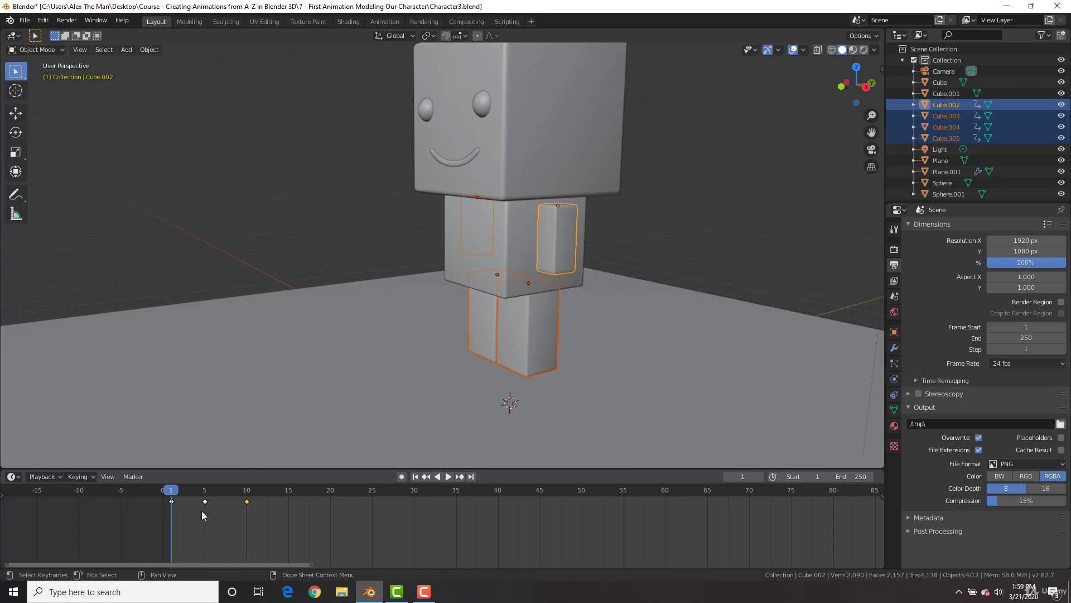
{"action": "key", "text": "Right"}
{"action": "key", "text": "Right"}
{"action": "key", "text": "Right"}
{"action": "key", "text": "Right"}
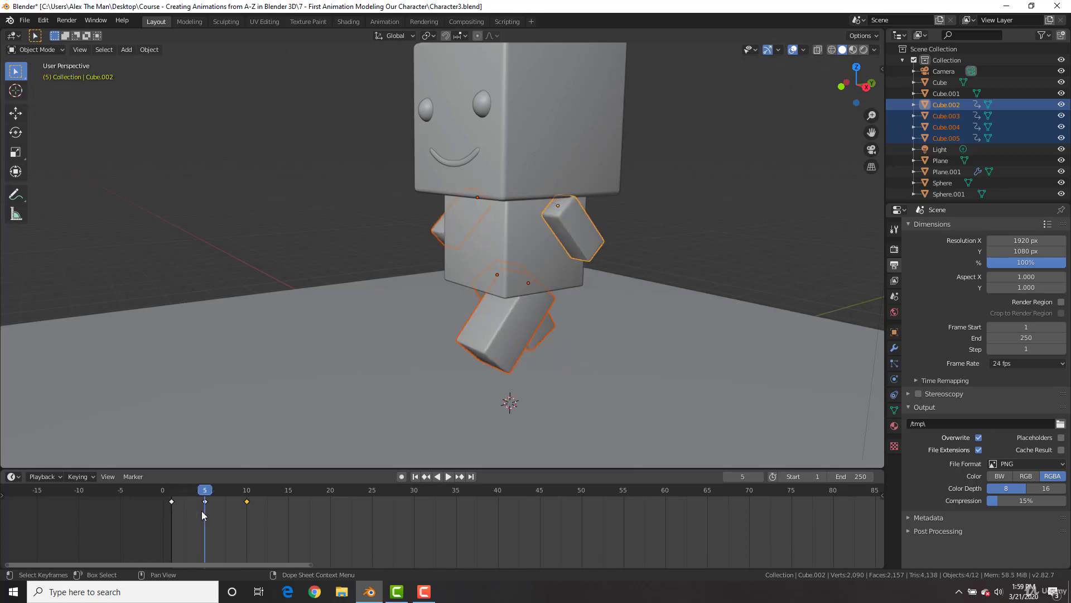
{"action": "left_click", "coordinate": [205, 501], "text": "shift"}
{"action": "key", "text": "g"}
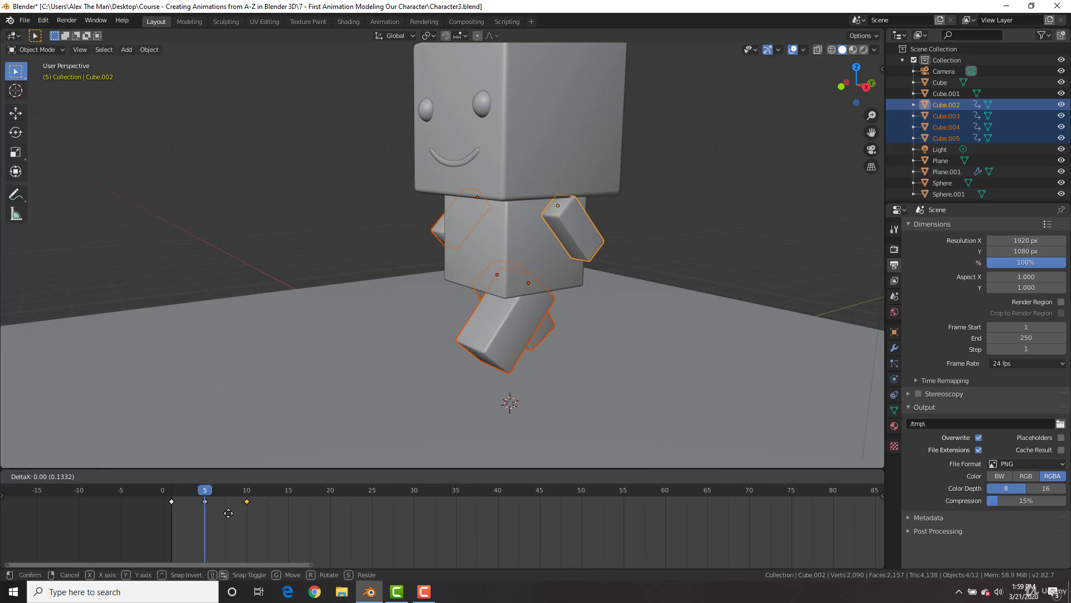
{"action": "left_click", "coordinate": [233, 512]}
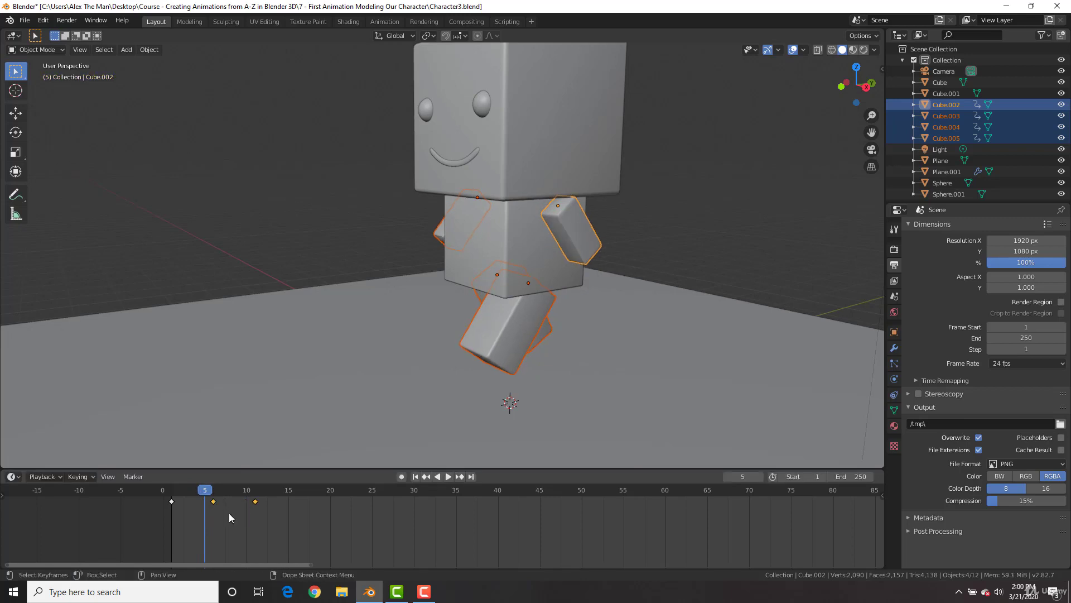
At frame 16, rotate the character's left arm forward and left leg backward in the right orthographic view
{"action": "left_click_drag", "start_coordinate": [205, 491], "coordinate": [296, 494]}
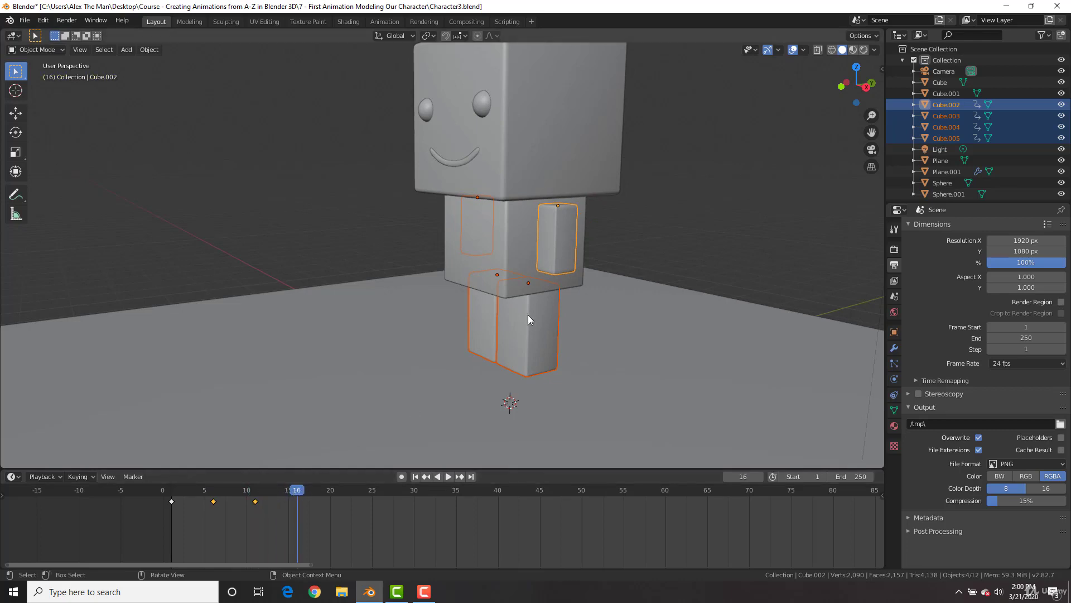
{"action": "key", "text": "KP_3"}
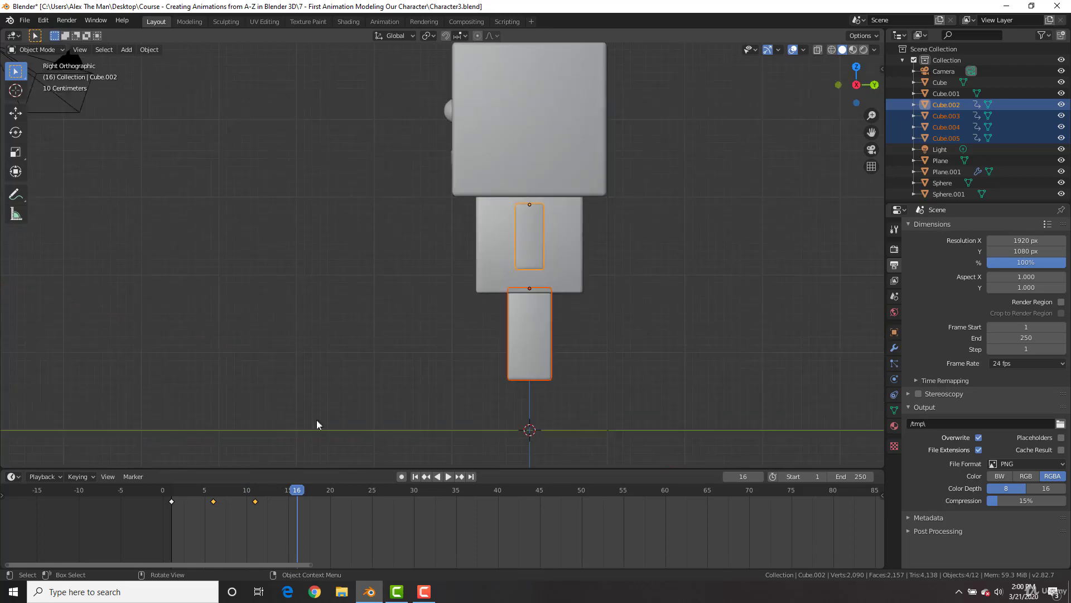
{"action": "left_click_drag", "start_coordinate": [212, 494], "coordinate": [296, 492]}
{"action": "left_click", "coordinate": [538, 233]}
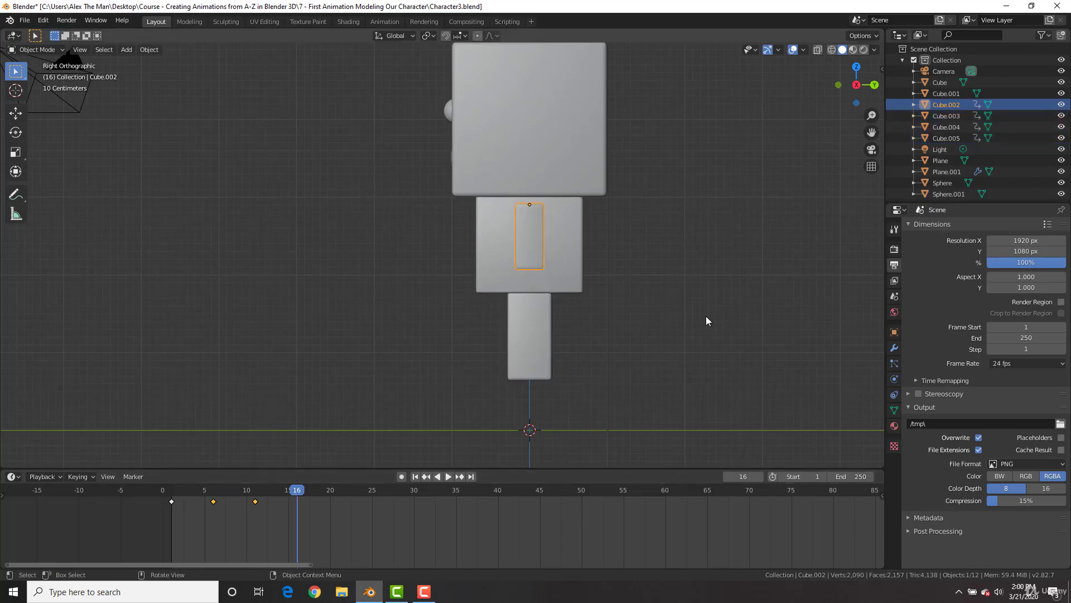
{"action": "key", "text": "r"}
{"action": "left_click", "coordinate": [572, 335]}
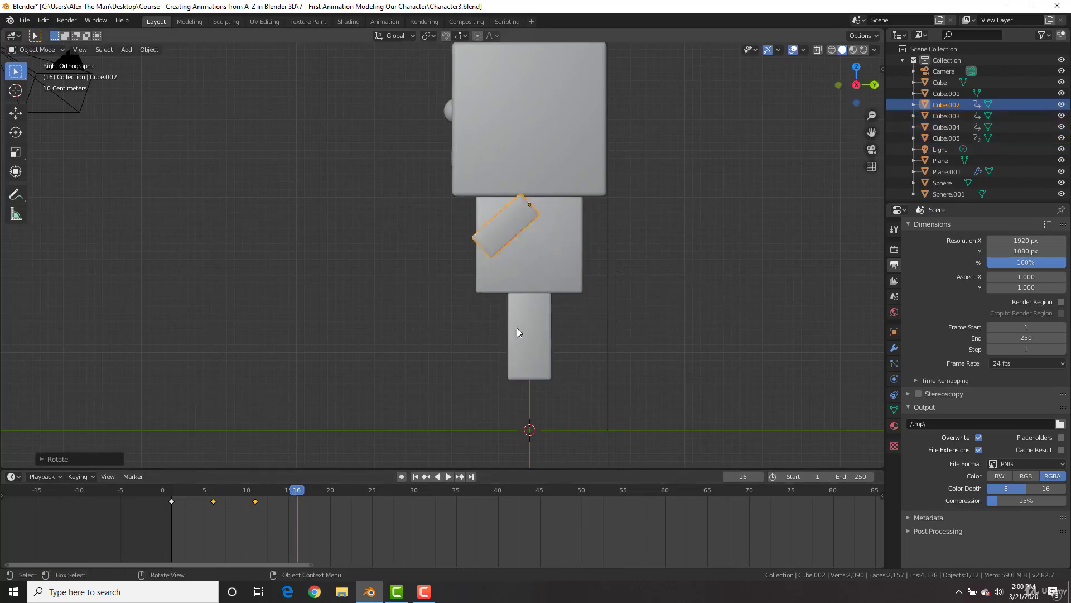
{"action": "left_click", "coordinate": [517, 332]}
{"action": "key", "text": "r"}
{"action": "left_click", "coordinate": [666, 259]}
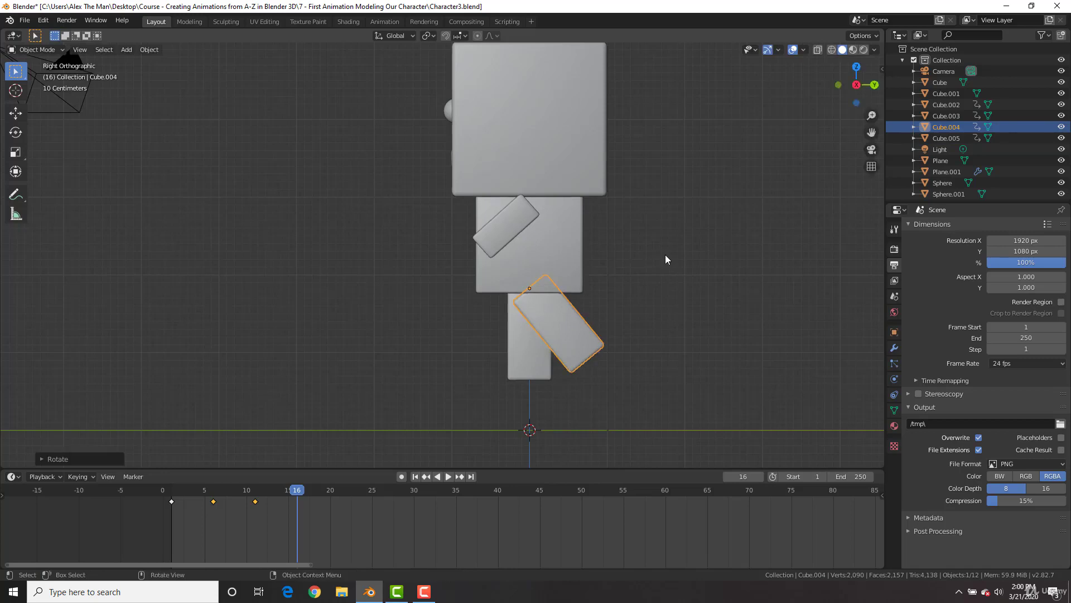
At frame 16, rotate the character's right arm backward and right leg forward in the left orthographic view
{"action": "key", "text": "ctrl+KP_3"}
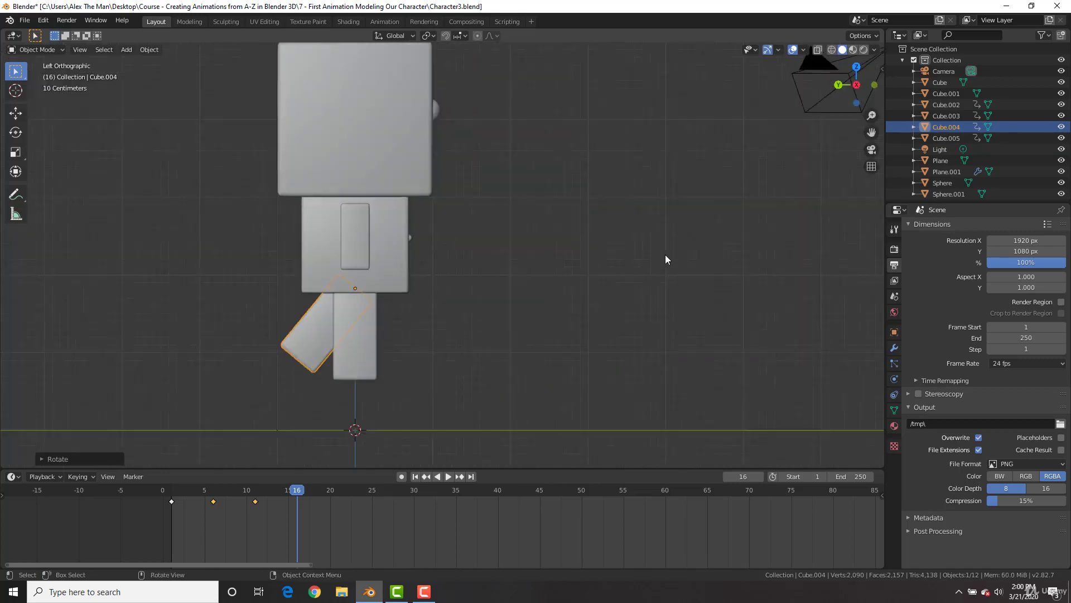
{"action": "left_click", "coordinate": [350, 247]}
{"action": "key", "text": "r"}
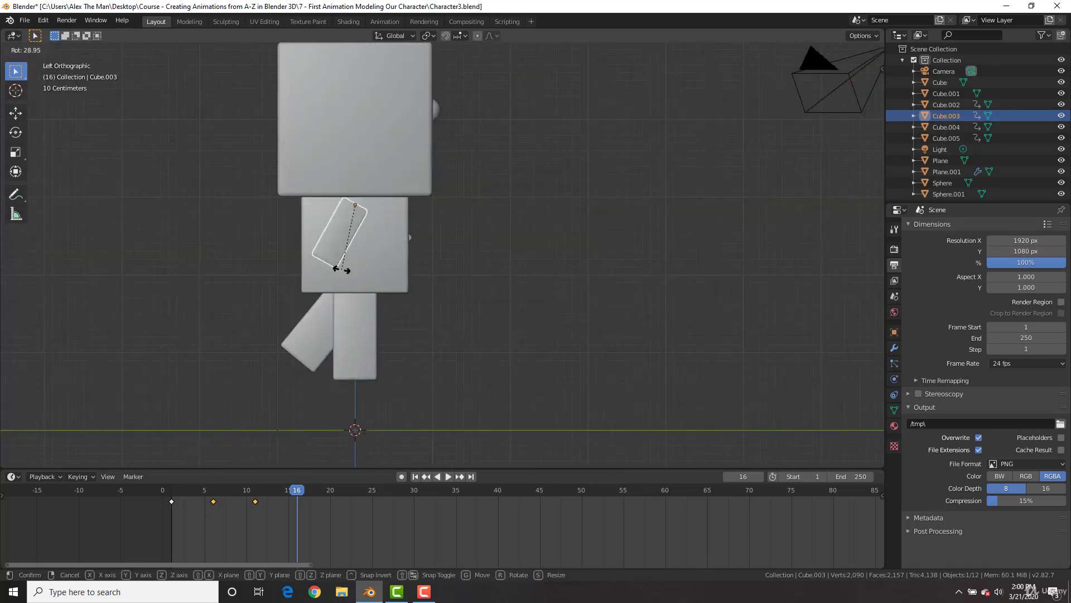
{"action": "left_click", "coordinate": [343, 273]}
{"action": "left_click", "coordinate": [354, 333]}
{"action": "key", "text": "r"}
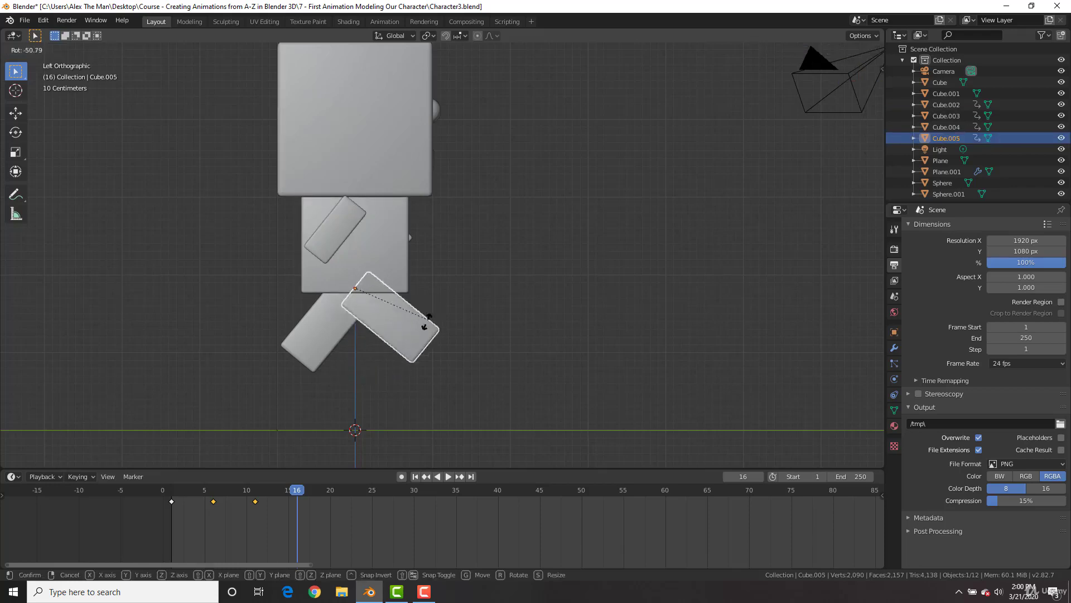
{"action": "left_click", "coordinate": [329, 334]}
Select both arms and both legs and insert a keyframe for them at frame 16
{"action": "left_click", "coordinate": [329, 334], "text": "shift"}
{"action": "left_click", "coordinate": [347, 219], "text": "shift"}
{"action": "middle_click_drag", "start_coordinate": [347, 219], "coordinate": [538, 220]}
{"action": "left_click", "coordinate": [525, 226], "text": "shift"}
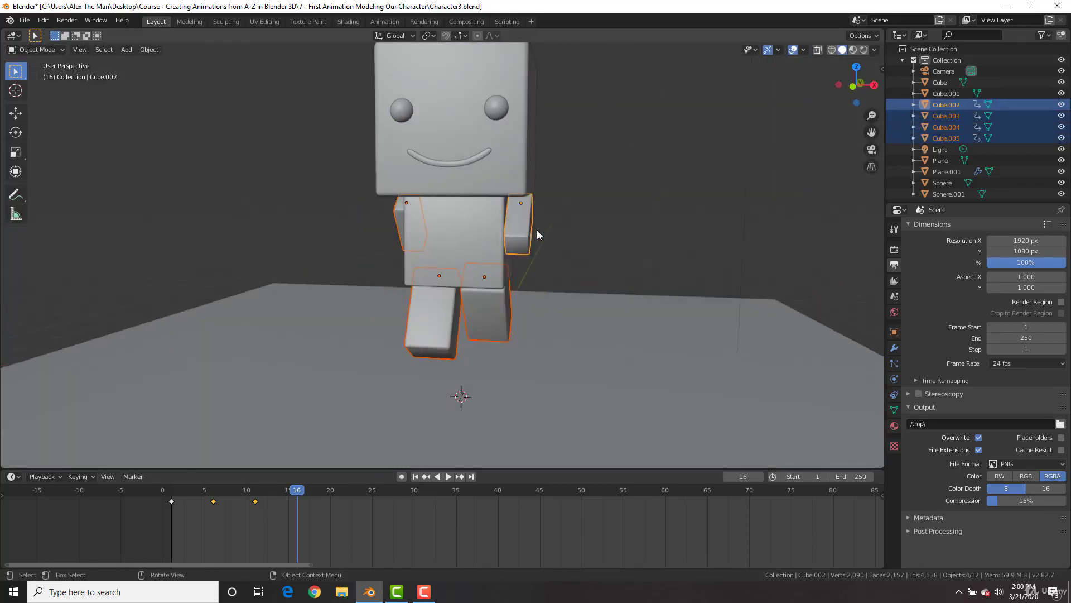
{"action": "key", "text": "i"}
{"action": "left_click", "coordinate": [538, 230]}
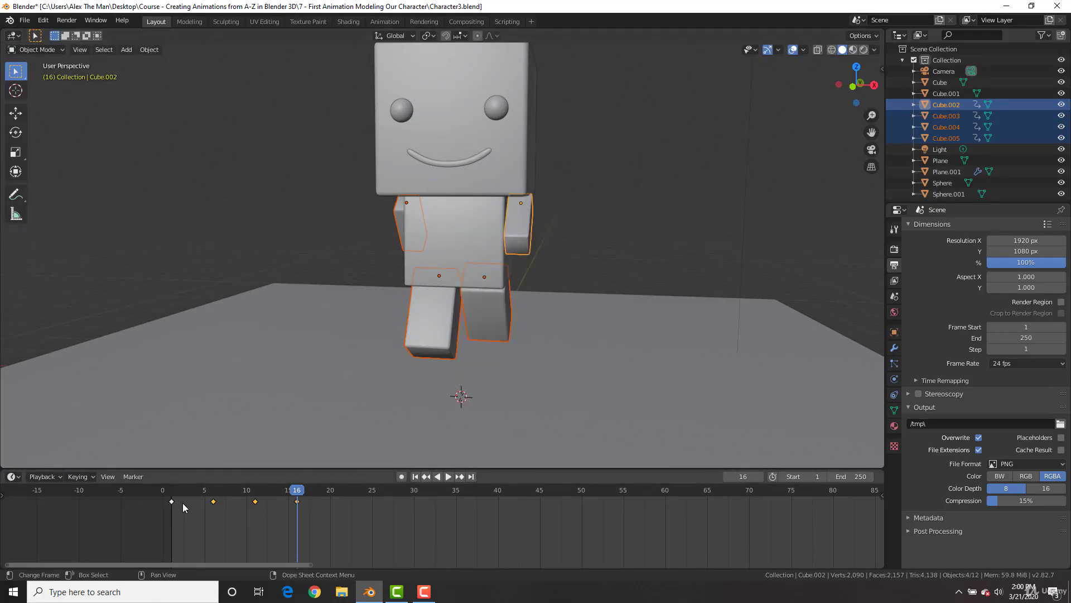
Play the arm and leg swing from frame 1 and watch it from an angled perspective view, stopping past frame 16
{"action": "left_click", "coordinate": [171, 489]}
{"action": "key", "text": "space"}
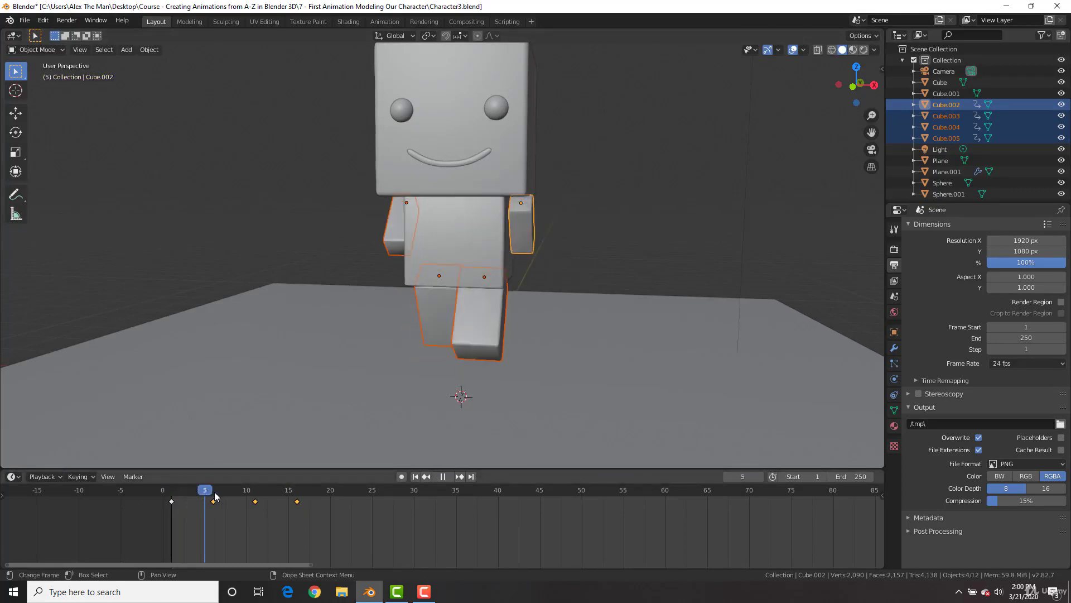
{"action": "left_click_drag", "start_coordinate": [259, 496], "coordinate": [170, 494]}
{"action": "middle_click_drag", "start_coordinate": [496, 269], "coordinate": [473, 262]}
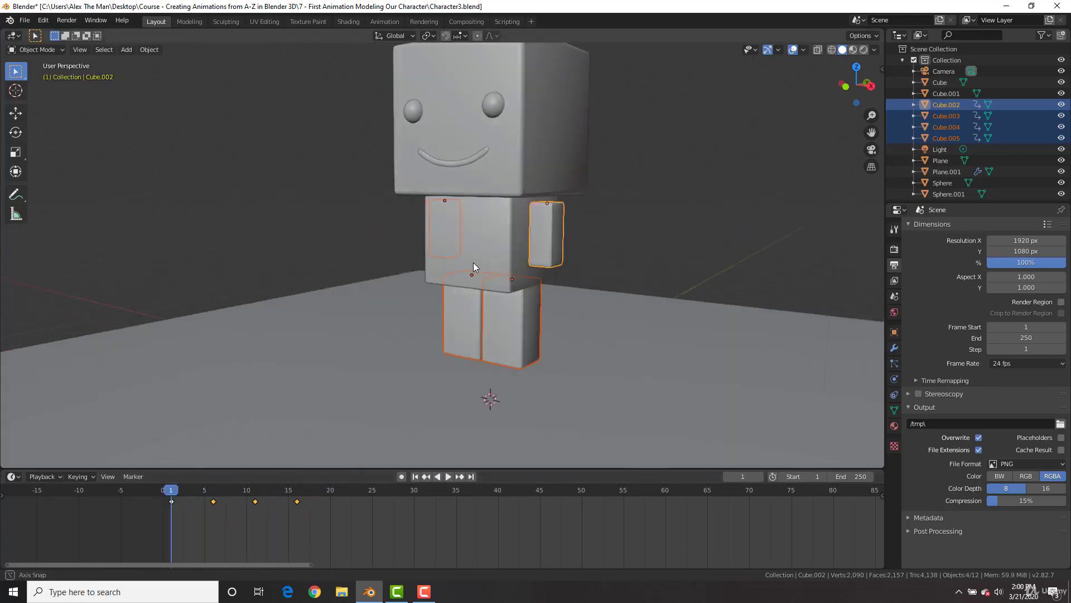
{"action": "scroll", "coordinate": [608, 226], "scroll_direction": "down", "scroll_amount": 5}
{"action": "key", "text": "space"}
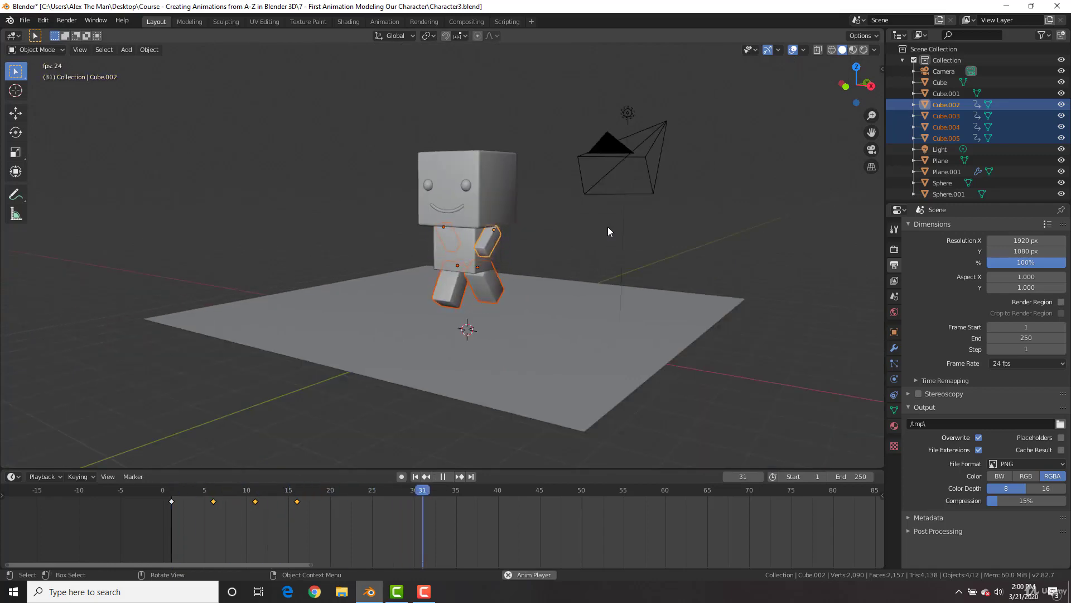
{"action": "key", "text": "space"}
{"action": "scroll", "coordinate": [585, 229], "scroll_direction": "up", "scroll_amount": 3}
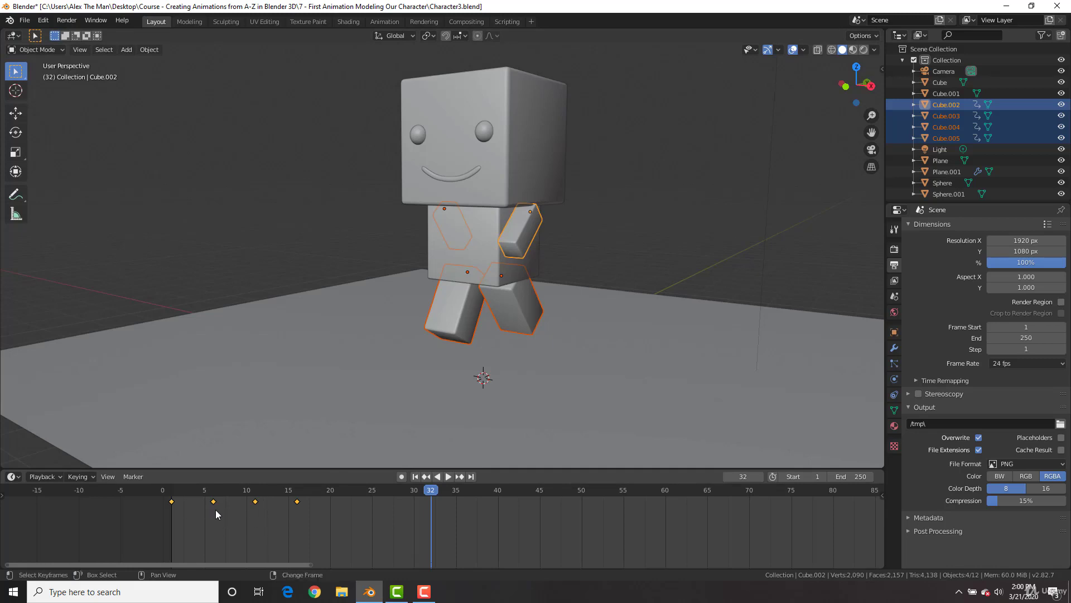
Try extending the cycle by duplicating all four keyframes to start at frame 21, and undo the duplication
{"action": "key", "text": "shift+d"}
{"action": "left_click", "coordinate": [379, 511]}
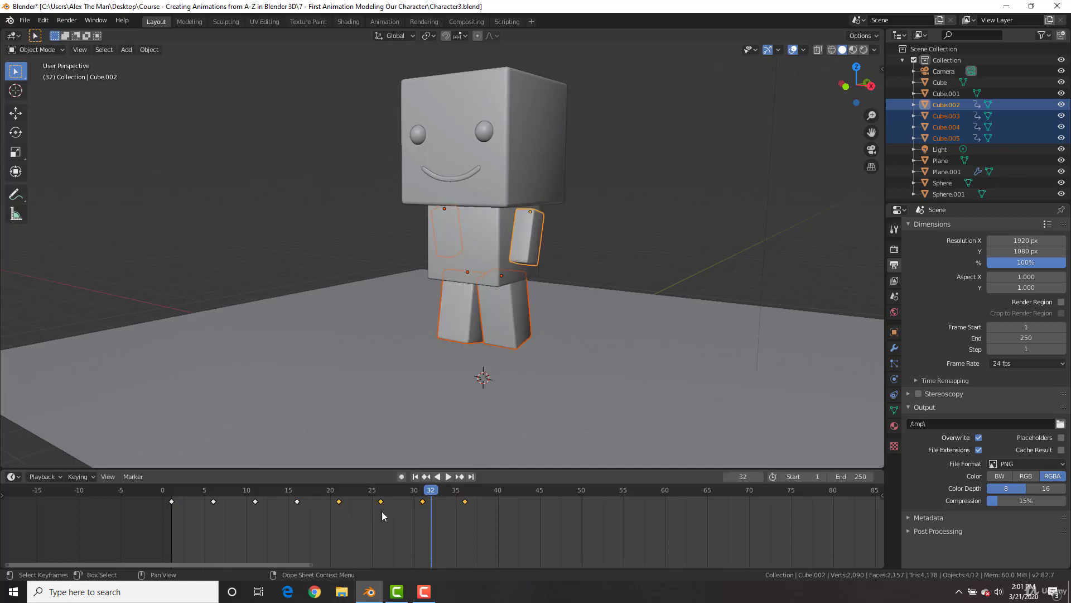
{"action": "key", "text": "space"}
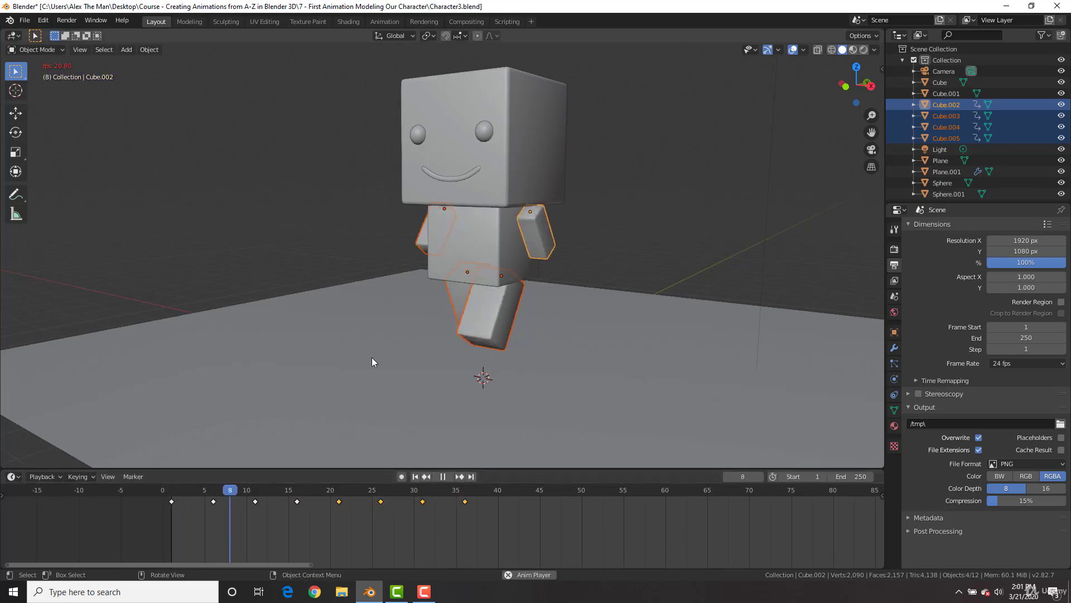
{"action": "key", "text": "space"}
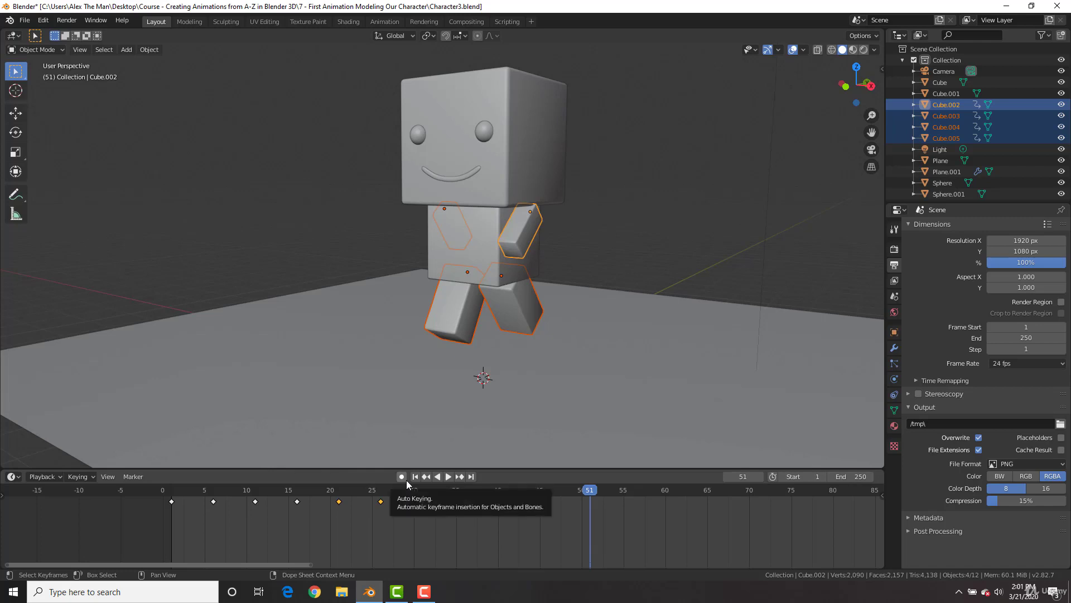
{"action": "key", "text": "ctrl+z"}
{"action": "key", "text": "ctrl+z"}
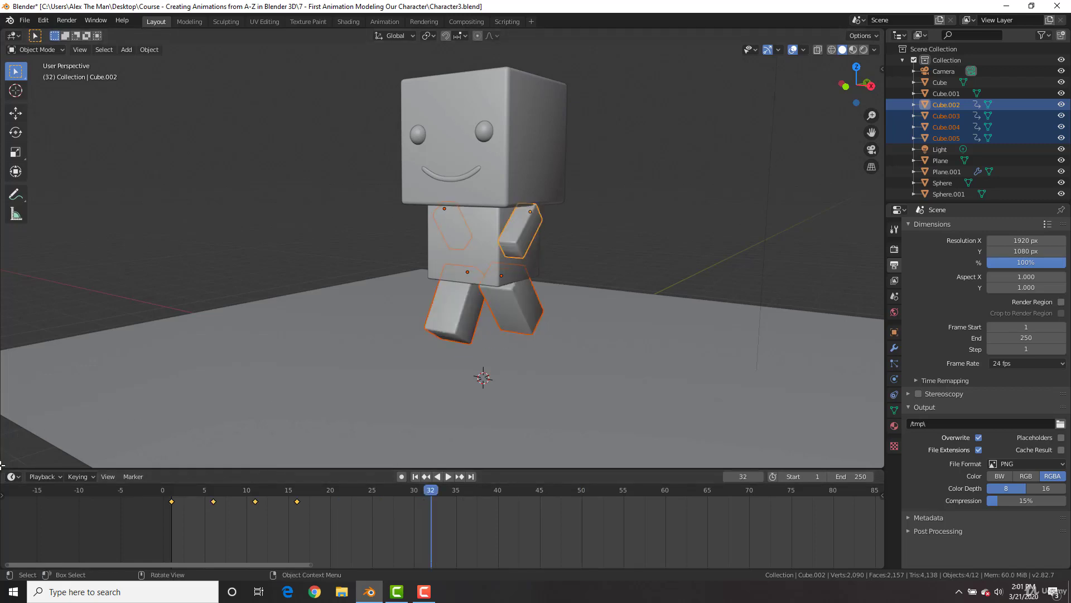
Split the 3D viewport in two and turn the new narrow area into a slightly widened Graph Editor
{"action": "left_click_drag", "start_coordinate": [2, 463], "coordinate": [273, 404]}
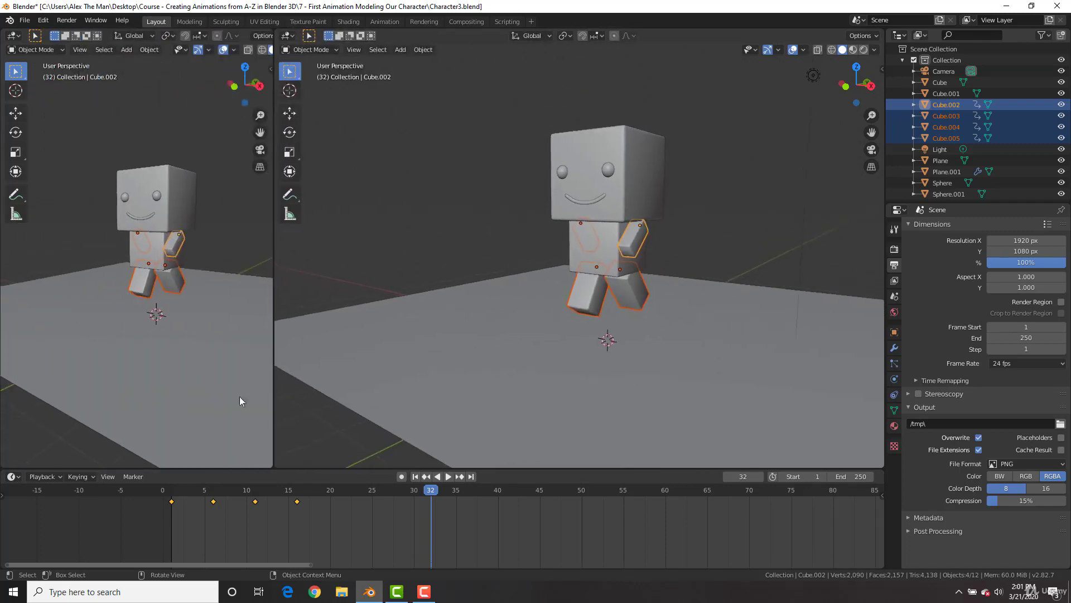
{"action": "left_click", "coordinate": [13, 35]}
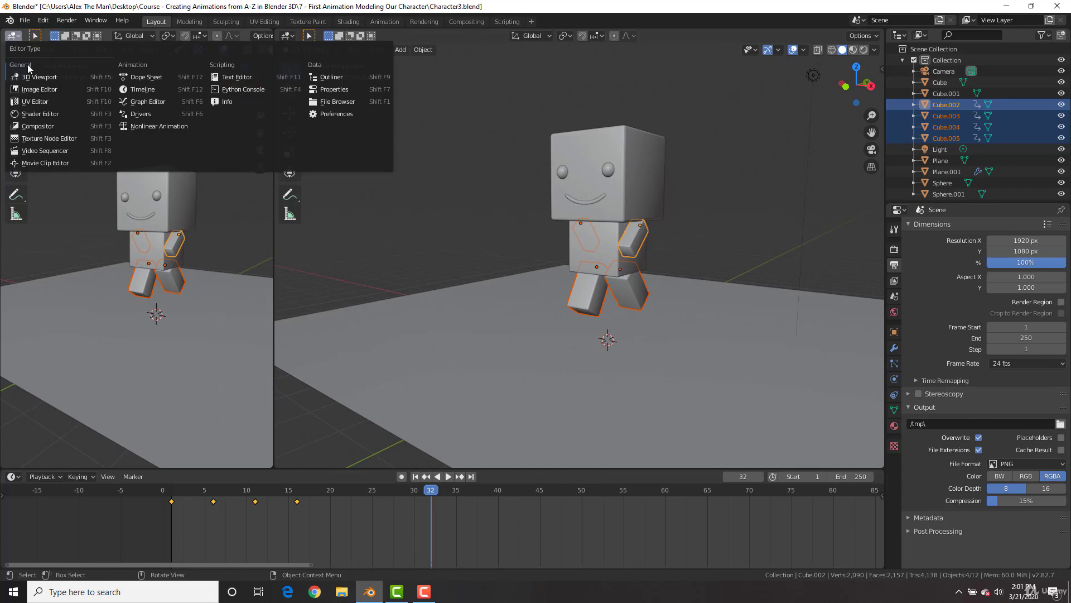
{"action": "left_click", "coordinate": [155, 101]}
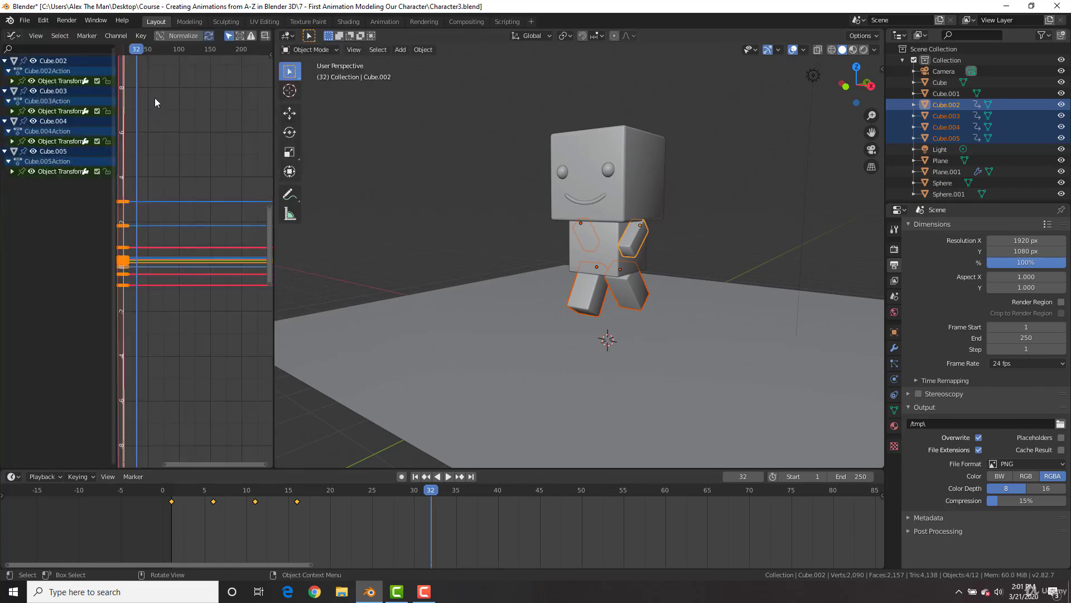
{"action": "left_click_drag", "start_coordinate": [275, 310], "coordinate": [316, 311]}
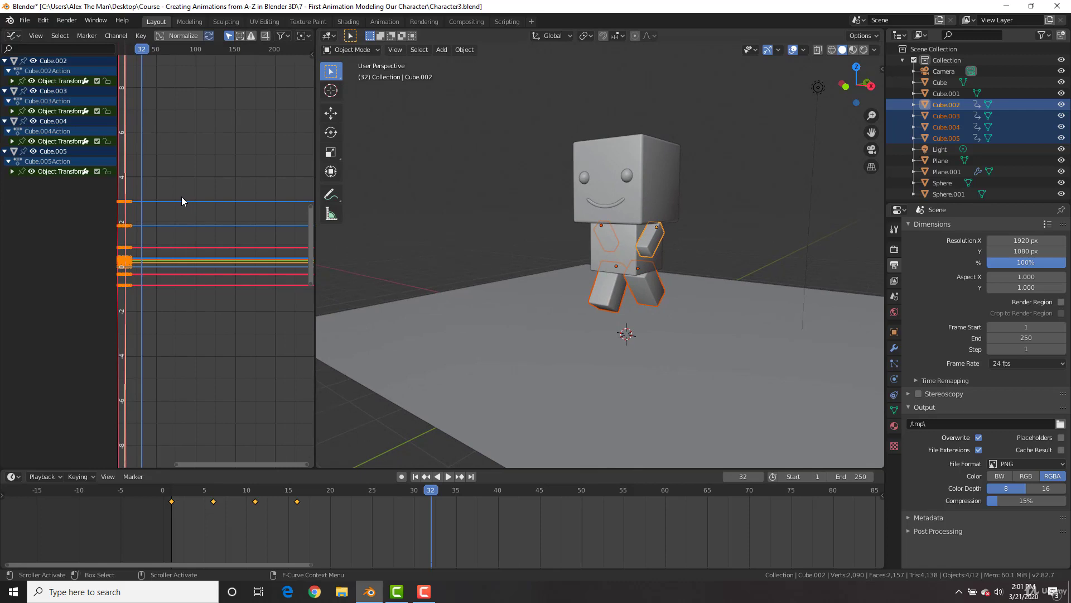
Expand Cube.005's object transform channels to examine the curves, and select only the character's left arm, Cube.002
{"action": "middle_click_drag", "start_coordinate": [183, 219], "coordinate": [226, 234]}
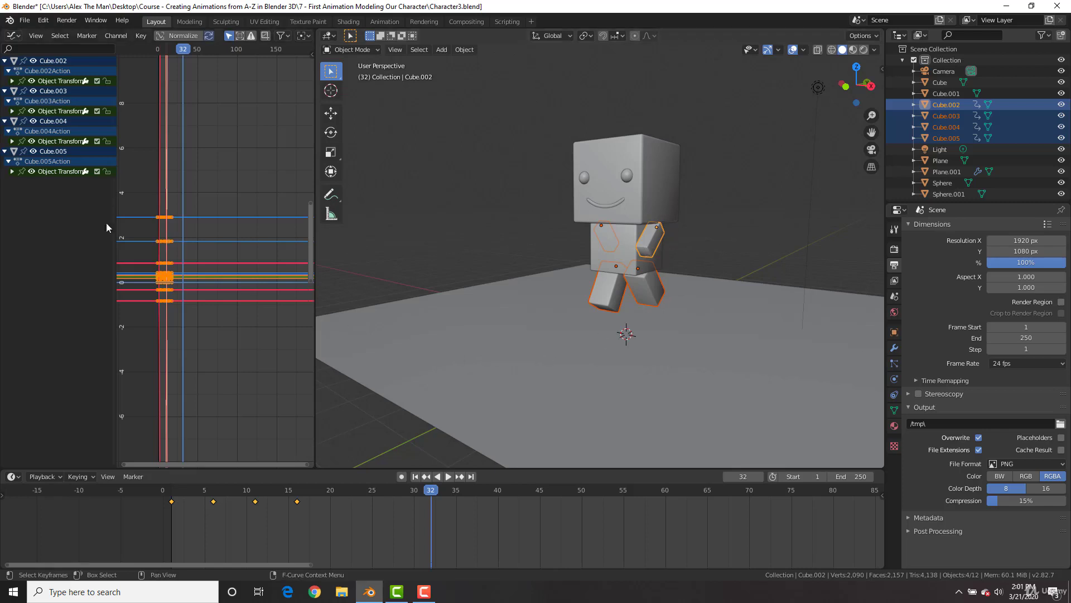
{"action": "left_click", "coordinate": [11, 172]}
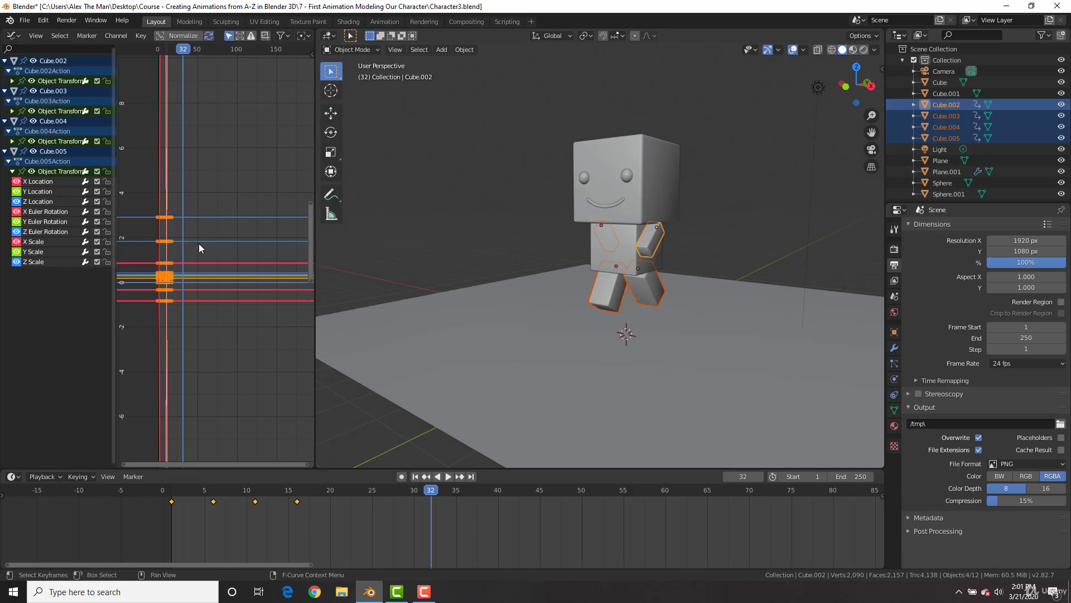
{"action": "scroll", "coordinate": [204, 246], "scroll_direction": "up", "scroll_amount": 3}
{"action": "scroll", "coordinate": [205, 245], "scroll_direction": "up", "scroll_amount": 5}
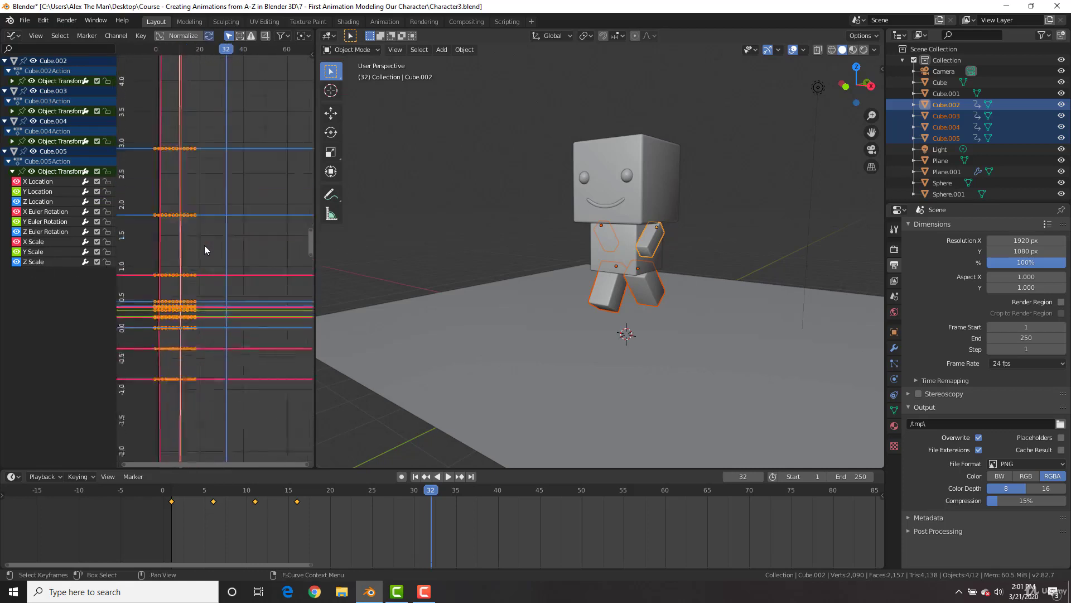
{"action": "scroll", "coordinate": [224, 254], "scroll_direction": "up", "scroll_amount": 2}
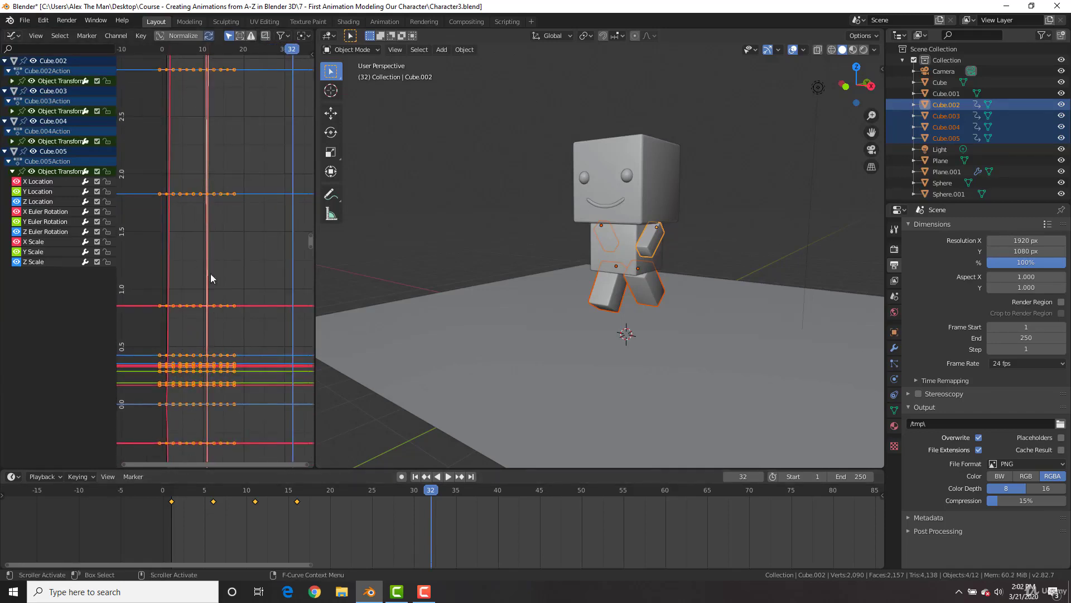
{"action": "middle_click_drag", "start_coordinate": [240, 155], "coordinate": [240, 192]}
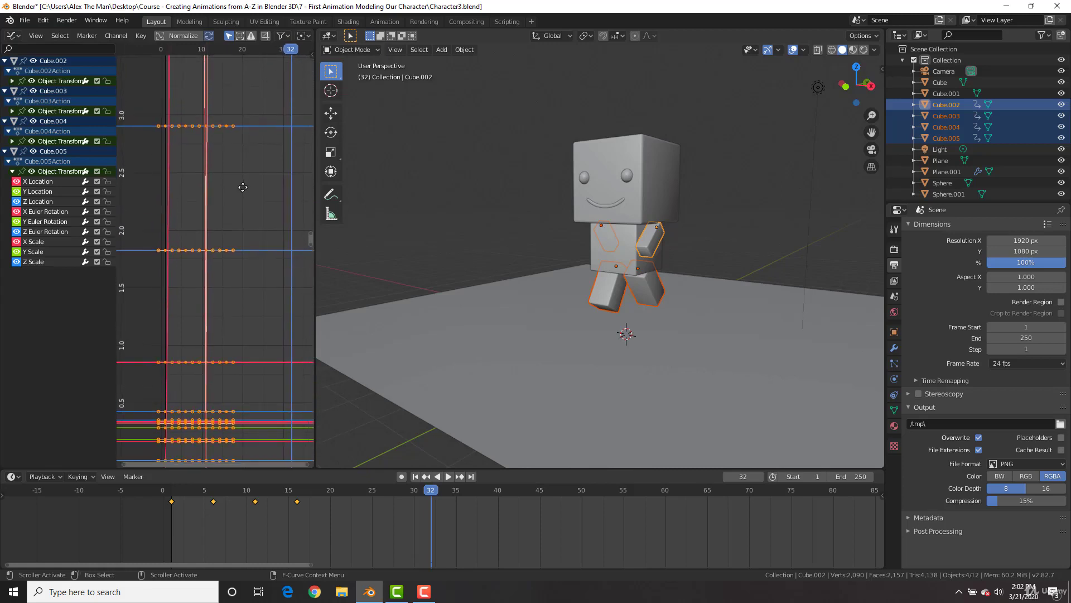
{"action": "left_click", "coordinate": [649, 244]}
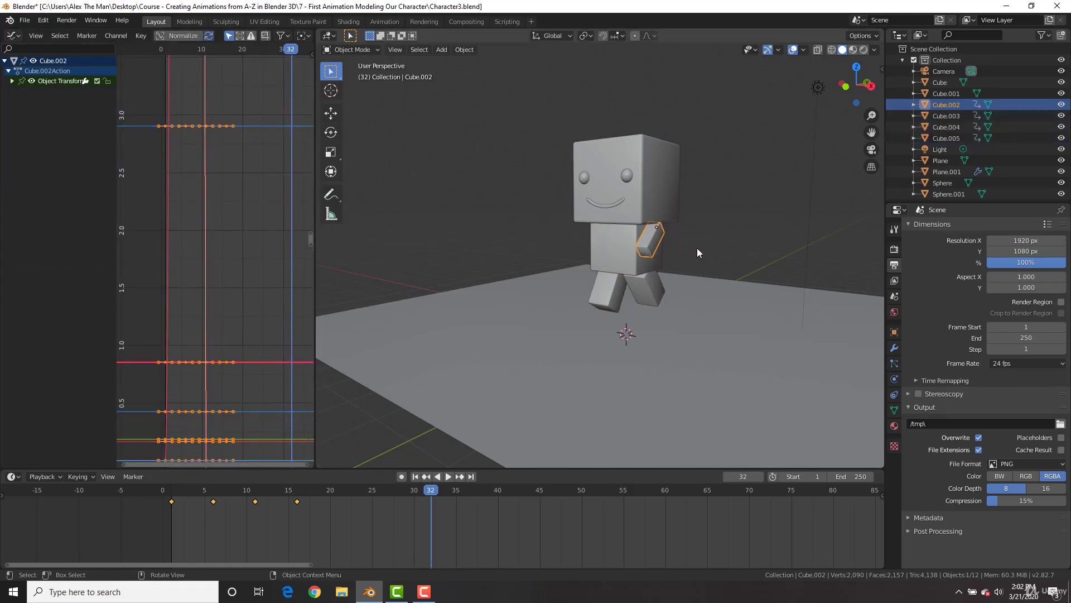
{"action": "key", "text": "r"}
{"action": "key", "text": "x"}
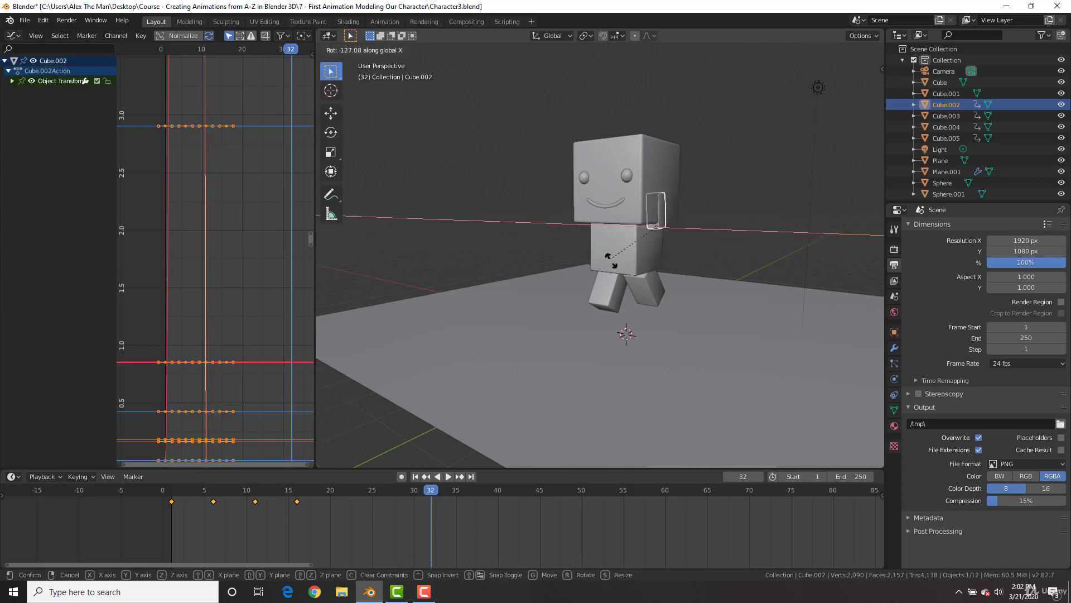
{"action": "right_click", "coordinate": [709, 166]}
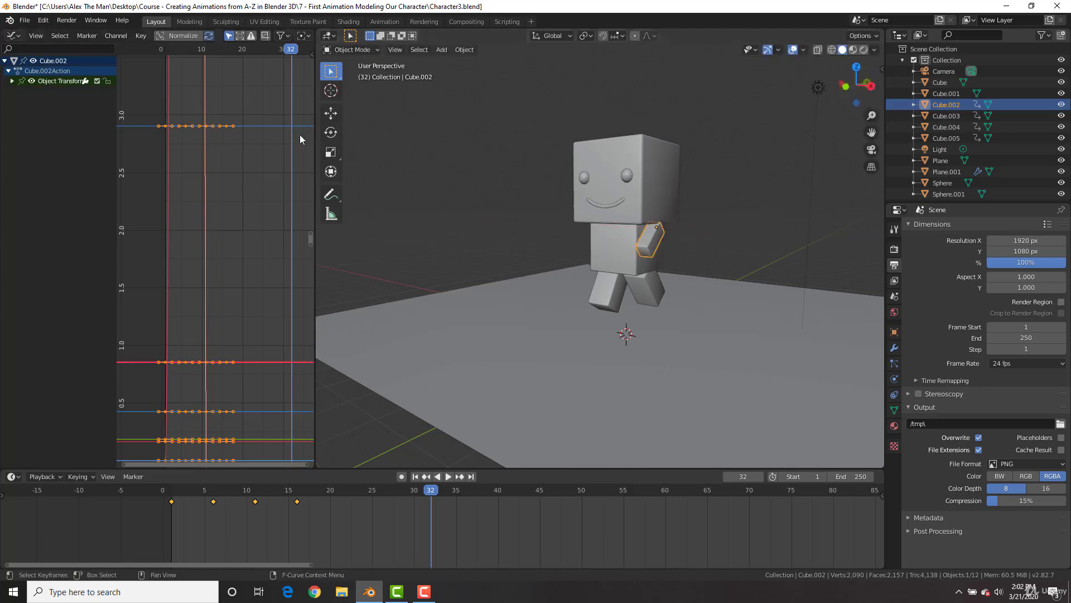
Expand the left arm's object transform channels and select the frame 6 peak keyframe of its X Euler Rotation curve
{"action": "left_click", "coordinate": [13, 80]}
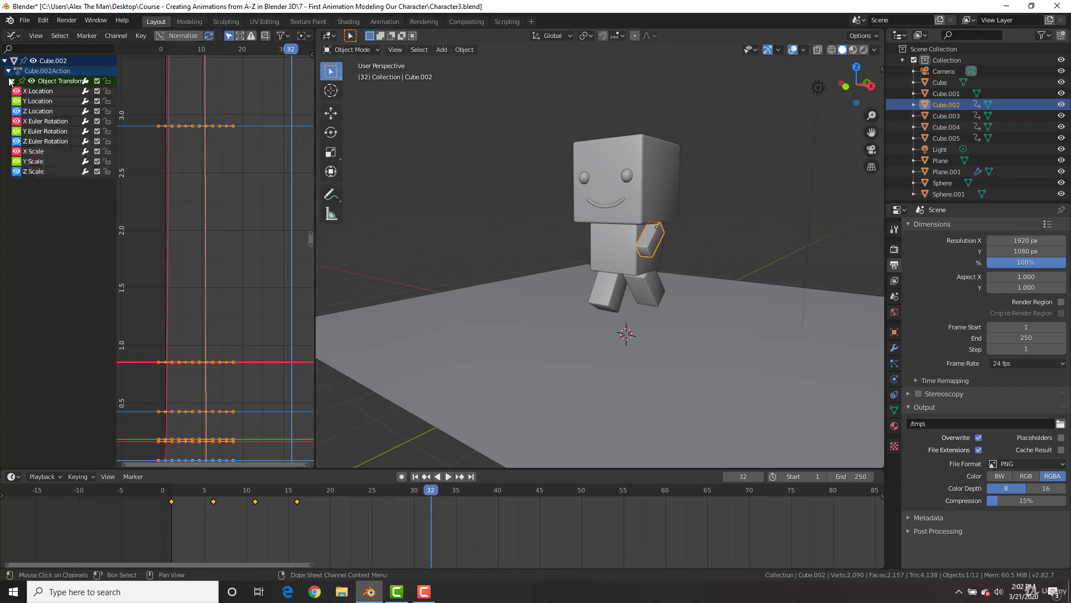
{"action": "left_click", "coordinate": [33, 122]}
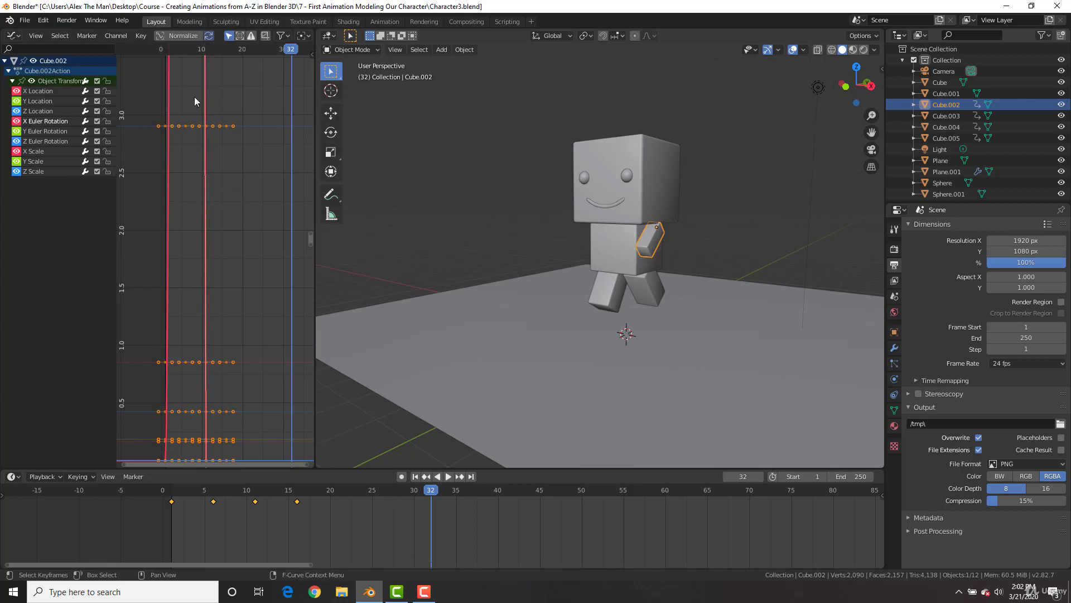
{"action": "scroll", "coordinate": [236, 187], "scroll_direction": "down", "scroll_amount": 8}
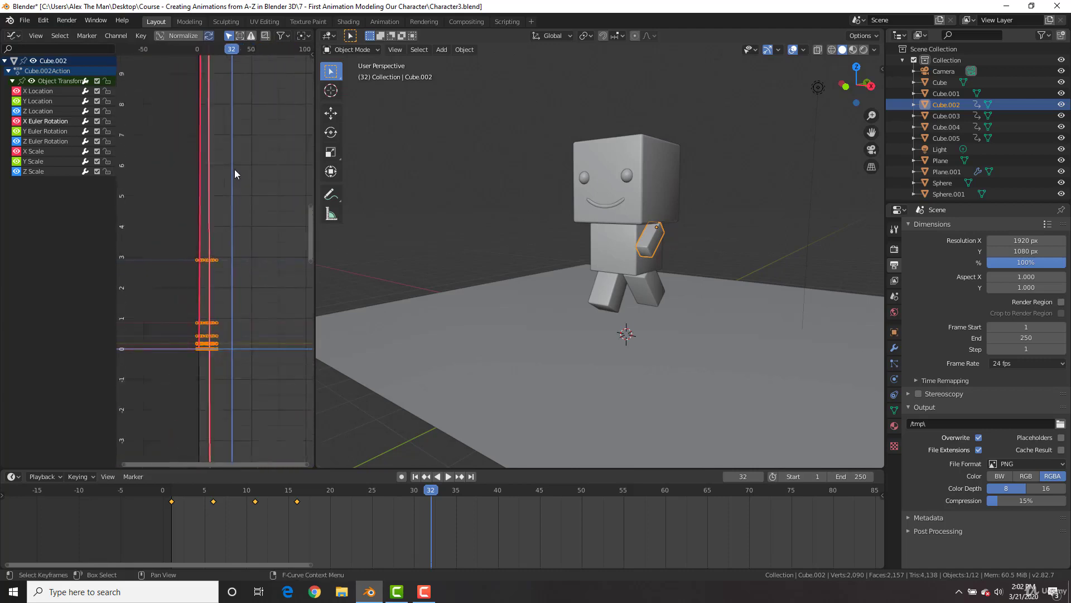
{"action": "middle_click_drag", "start_coordinate": [228, 98], "coordinate": [235, 222]}
{"action": "scroll", "coordinate": [235, 222], "scroll_direction": "down", "scroll_amount": 3}
{"action": "middle_click_drag", "start_coordinate": [229, 119], "coordinate": [235, 176]}
{"action": "middle_click_drag", "start_coordinate": [232, 106], "coordinate": [236, 213]}
{"action": "scroll", "coordinate": [230, 181], "scroll_direction": "up", "scroll_amount": 3}
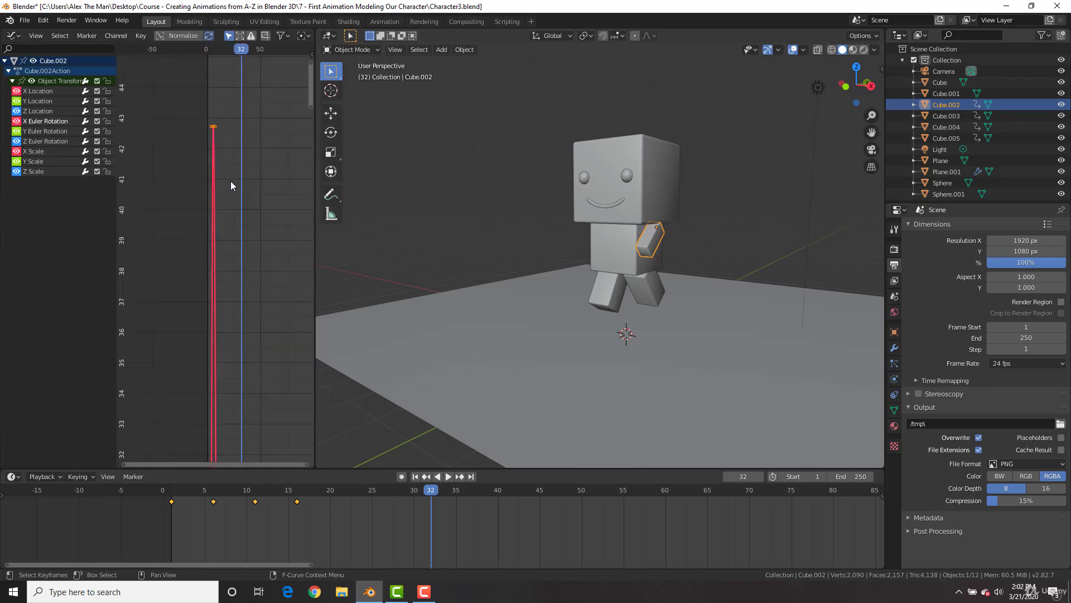
{"action": "middle_click_drag", "start_coordinate": [230, 169], "coordinate": [238, 193]}
{"action": "left_click", "coordinate": [237, 126]}
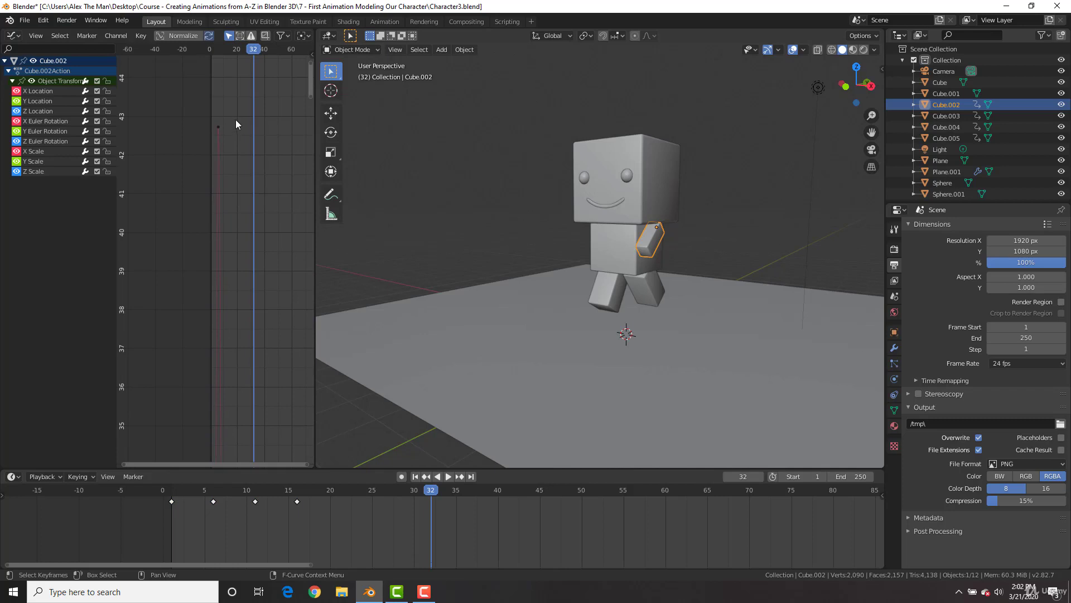
{"action": "left_click_drag", "start_coordinate": [235, 113], "coordinate": [203, 146]}
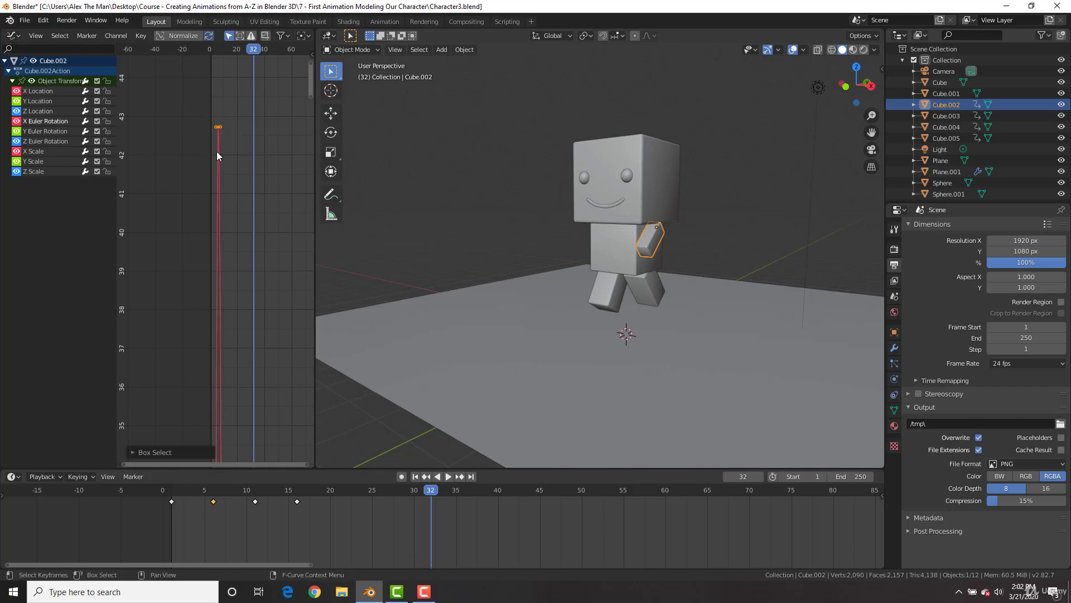
{"action": "key", "text": "g"}
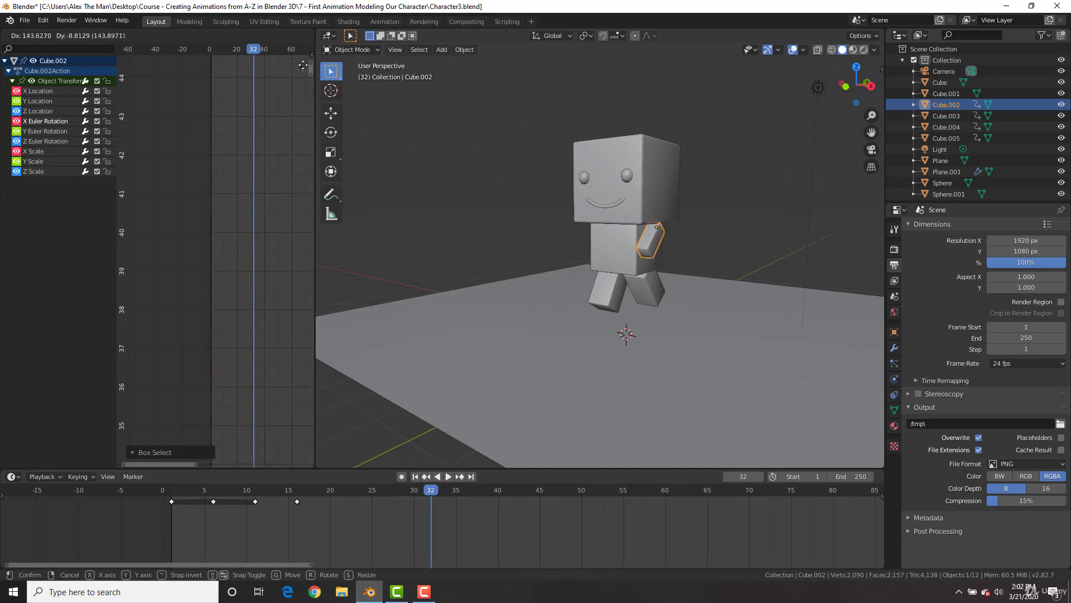
{"action": "right_click", "coordinate": [302, 453]}
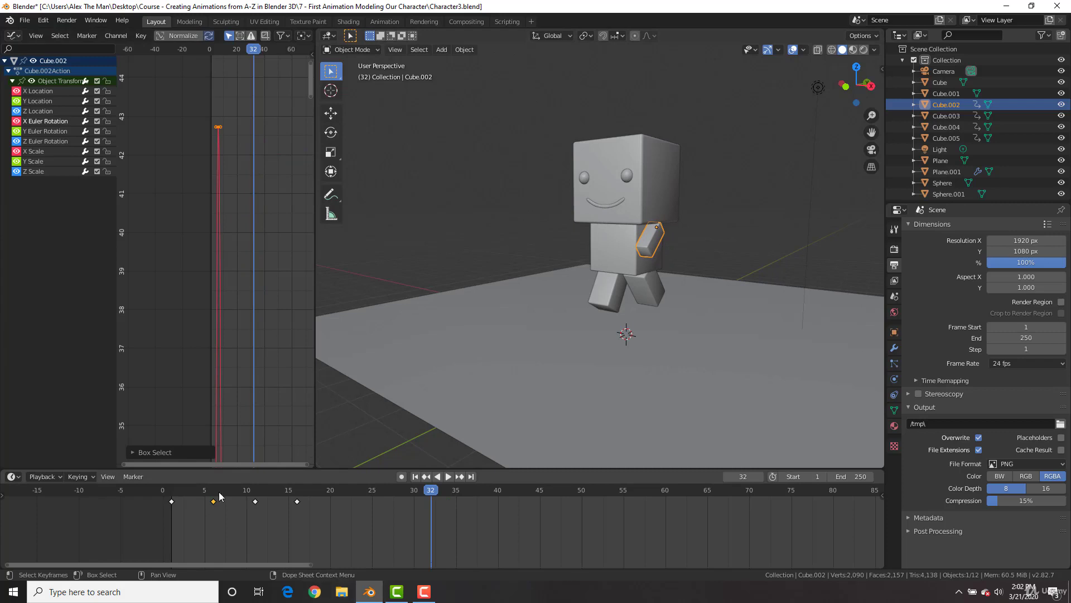
{"action": "scroll", "coordinate": [242, 216], "scroll_direction": "down", "scroll_amount": 4}
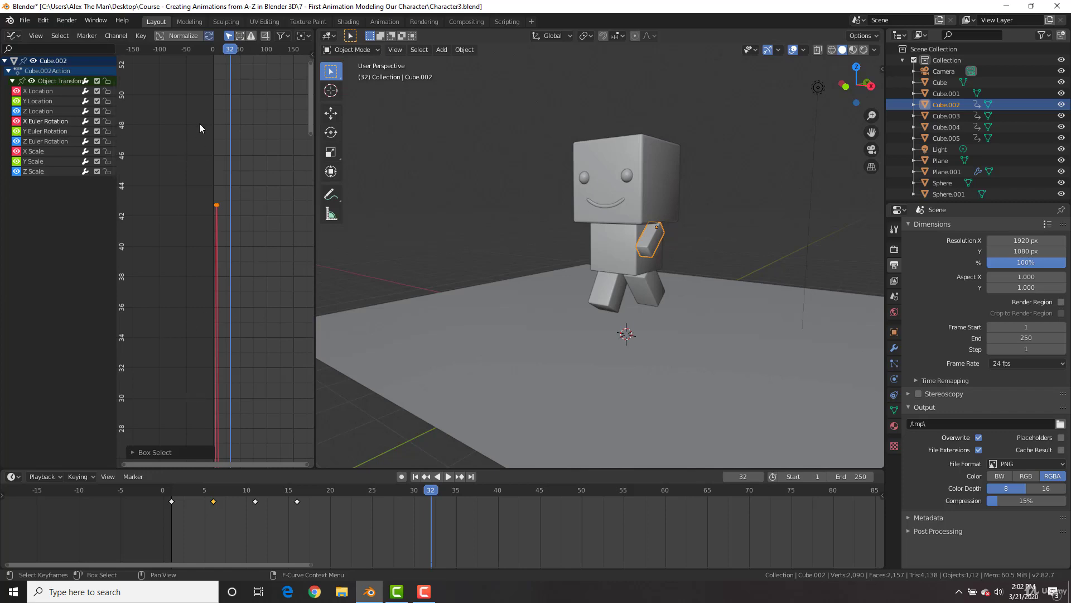
{"action": "key", "text": "g"}
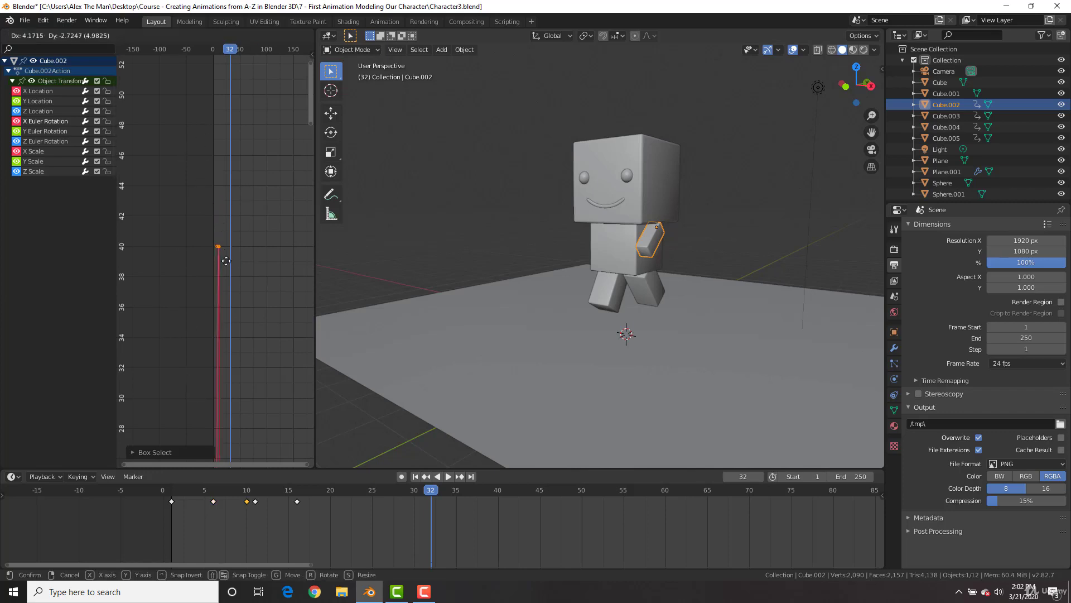
{"action": "key", "text": "Escape"}
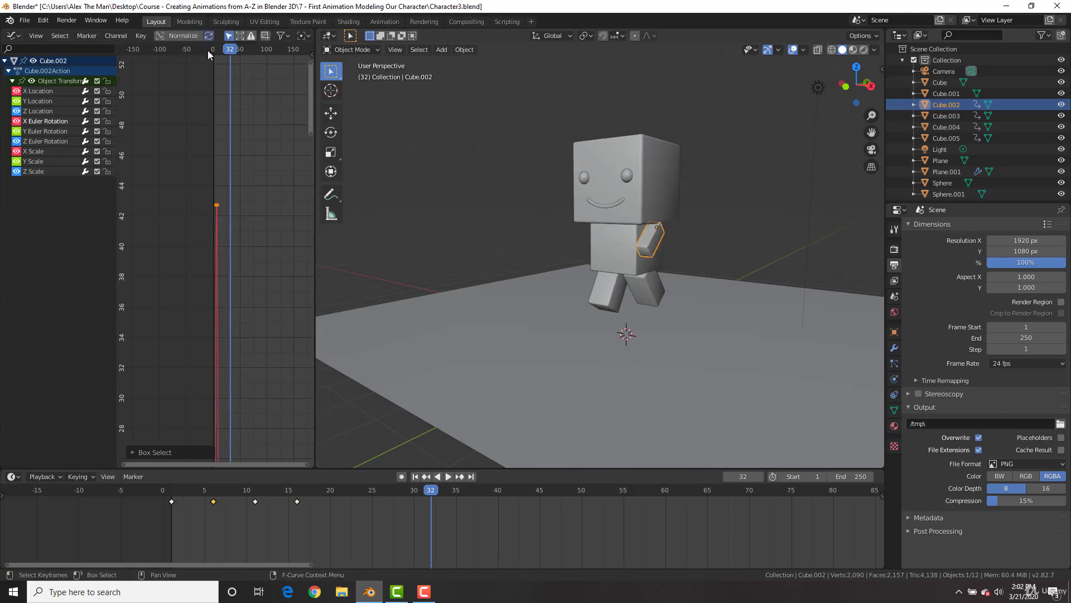
{"action": "key", "text": "g"}
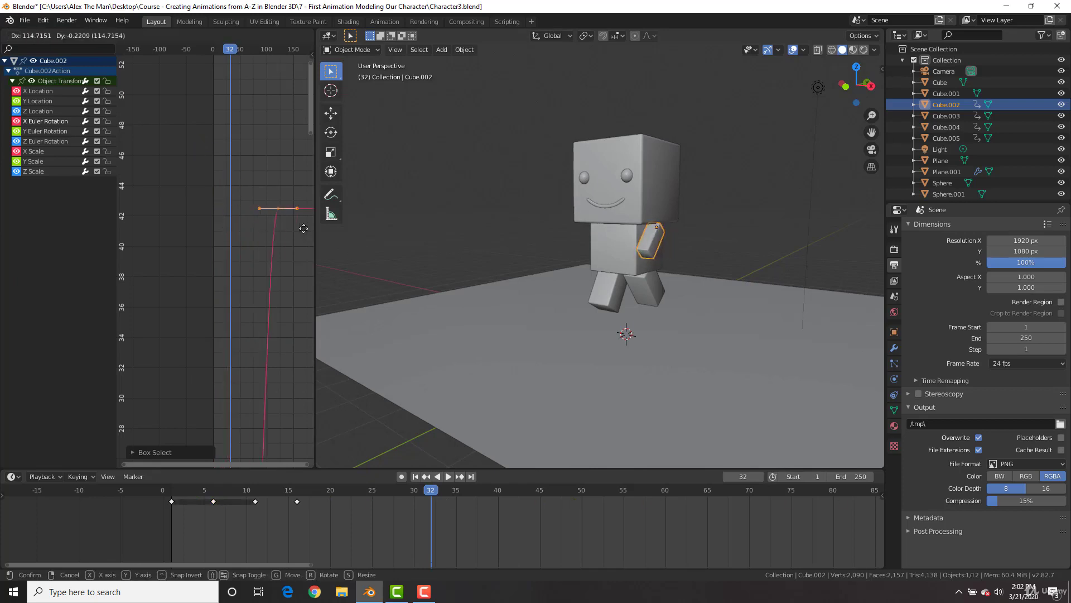
{"action": "key", "text": "Escape"}
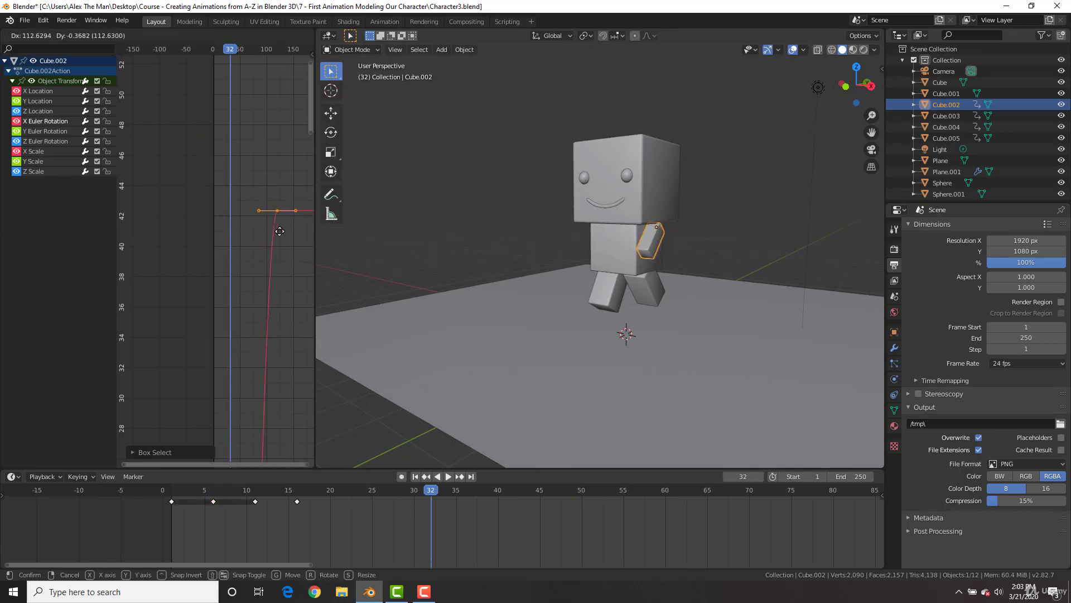
{"action": "key", "text": "g"}
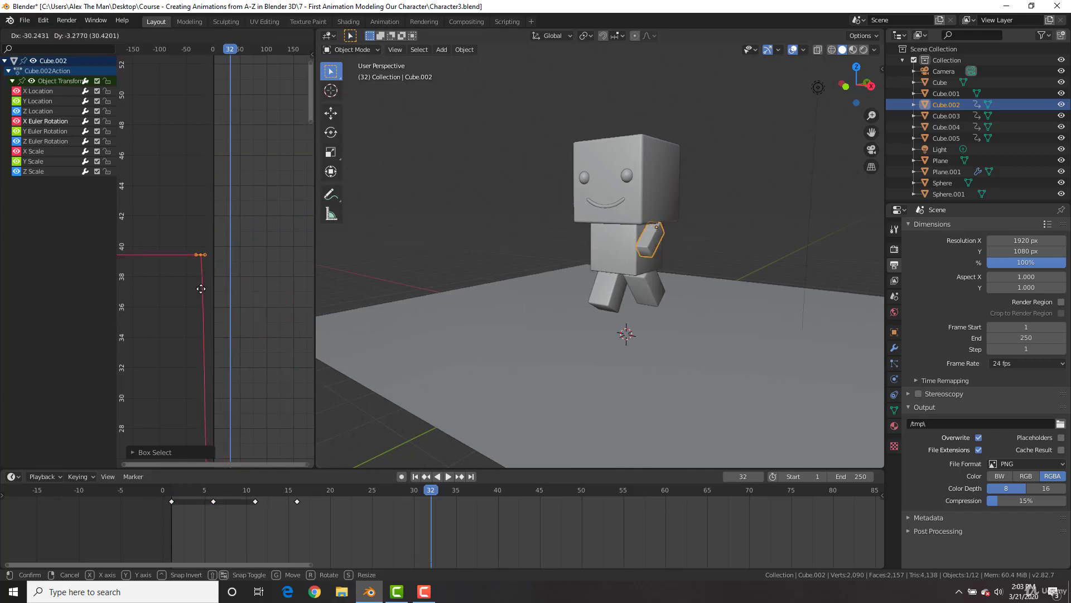
{"action": "key", "text": "Escape"}
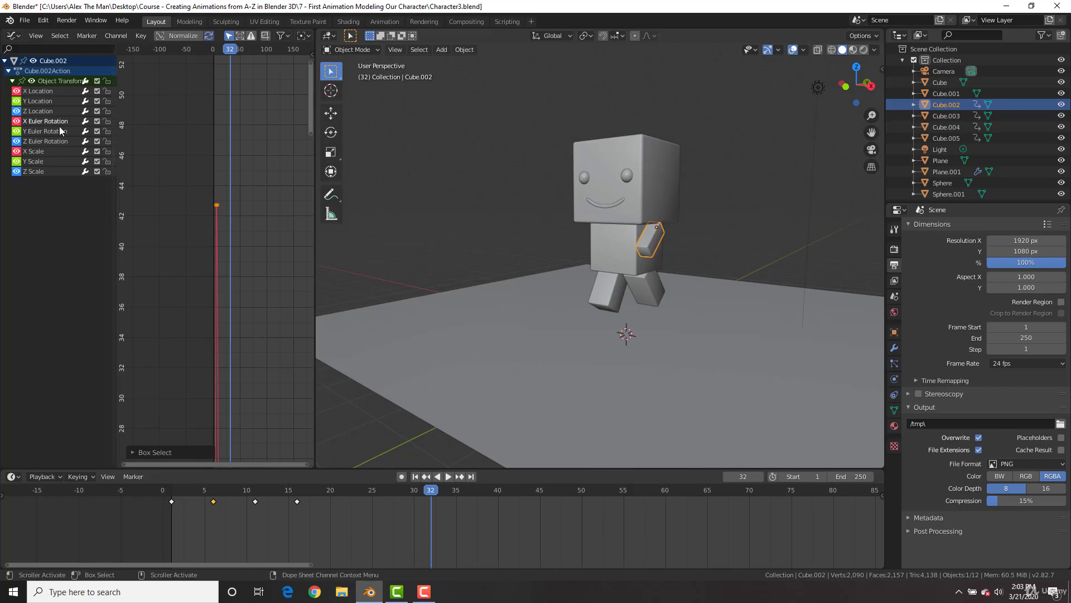
Add a Cycles modifier to the left arm's X Euler Rotation curve
{"action": "left_click", "coordinate": [36, 121]}
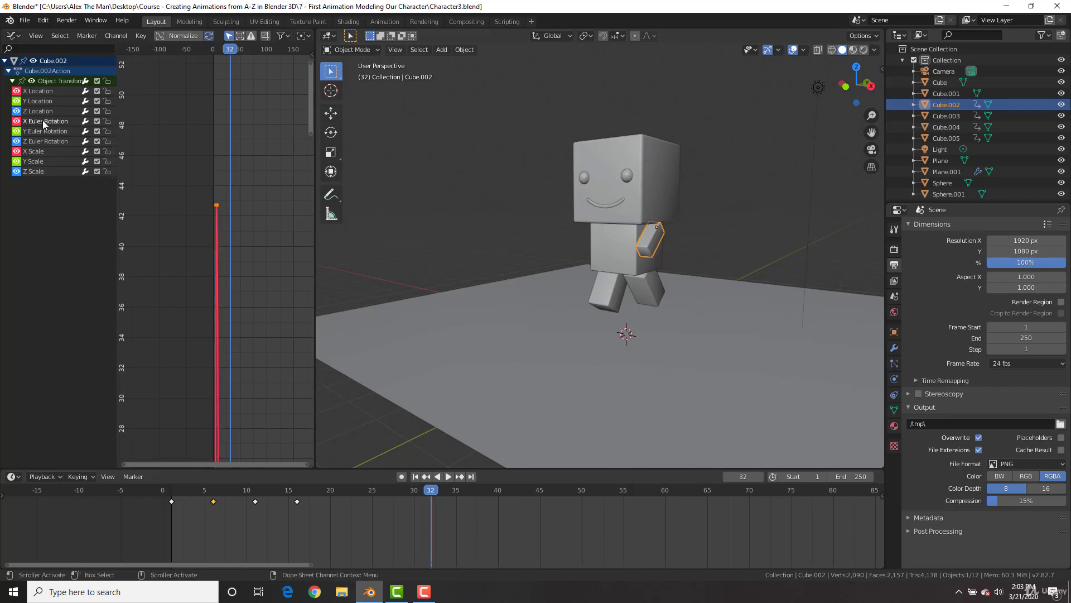
{"action": "key", "text": "n"}
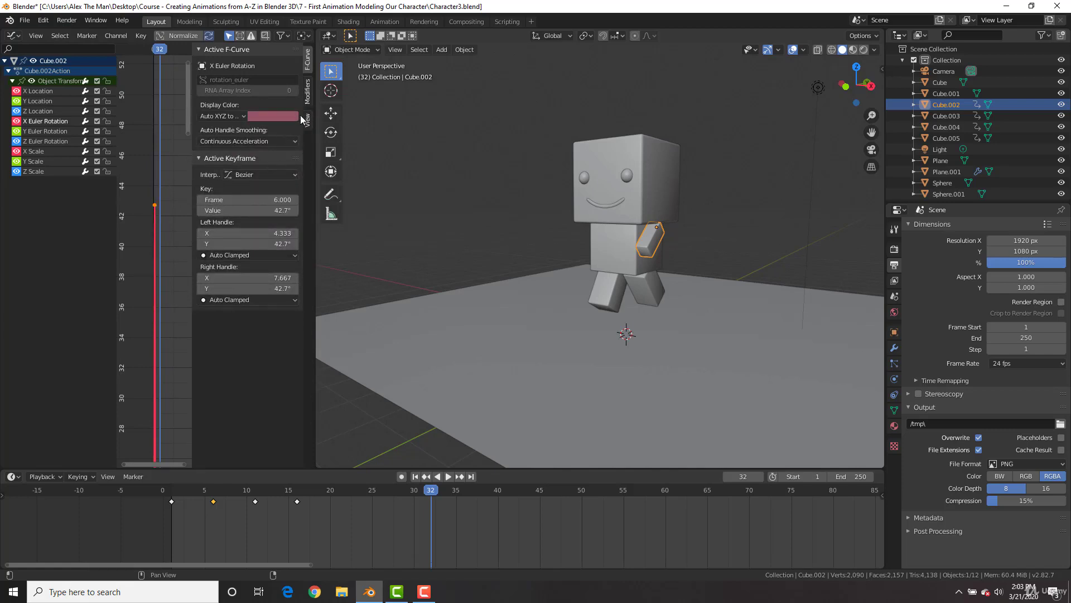
{"action": "left_click", "coordinate": [308, 96]}
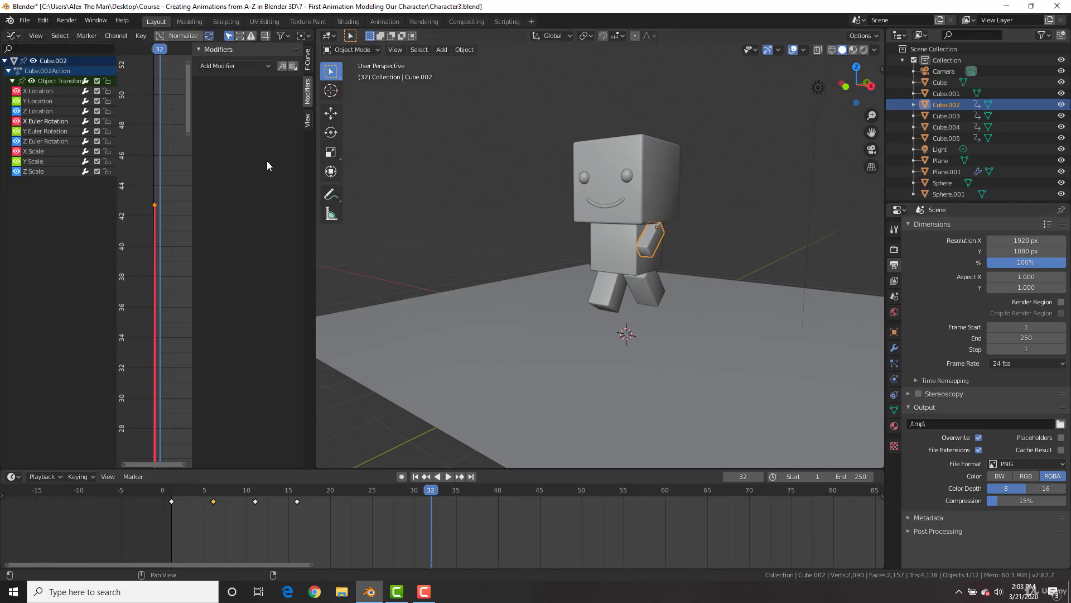
{"action": "left_click", "coordinate": [233, 66]}
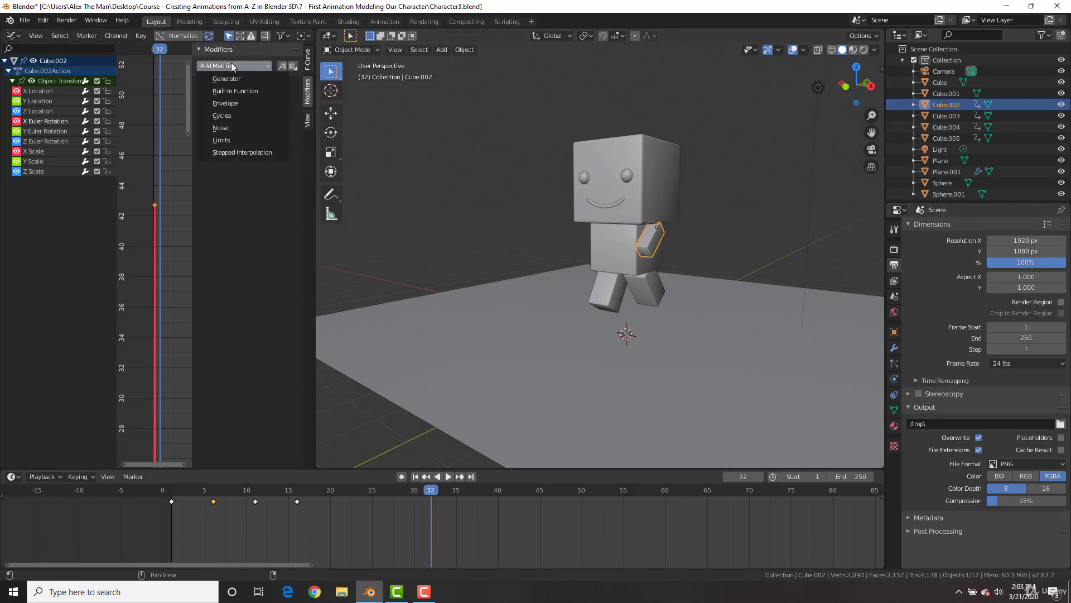
{"action": "left_click", "coordinate": [223, 115]}
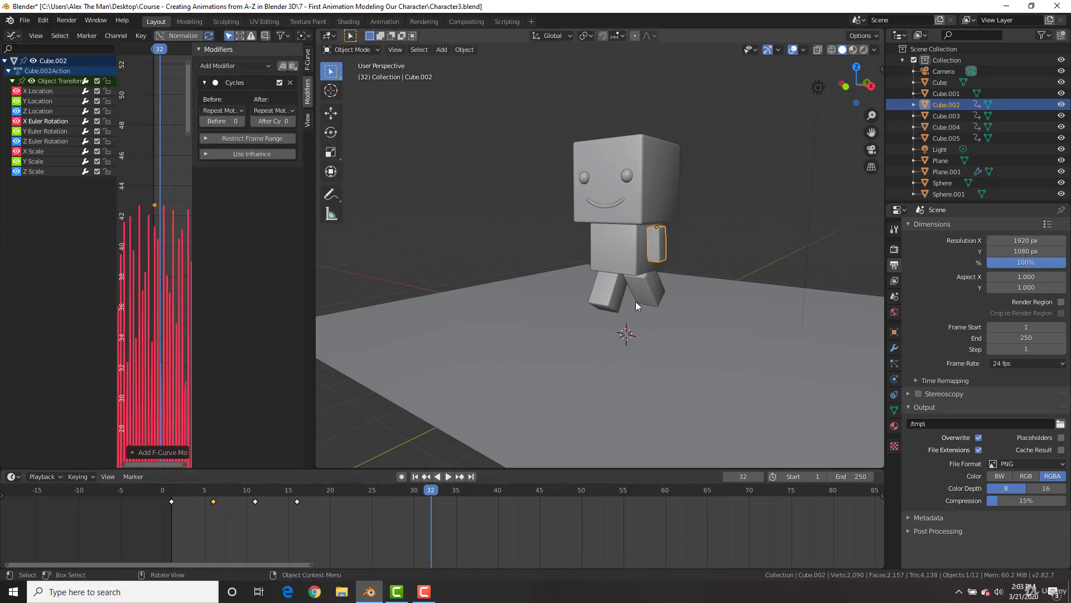
Play the animation from frame 1 and watch the arm's repeating swing from the character's side
{"action": "key", "text": "shift+Left"}
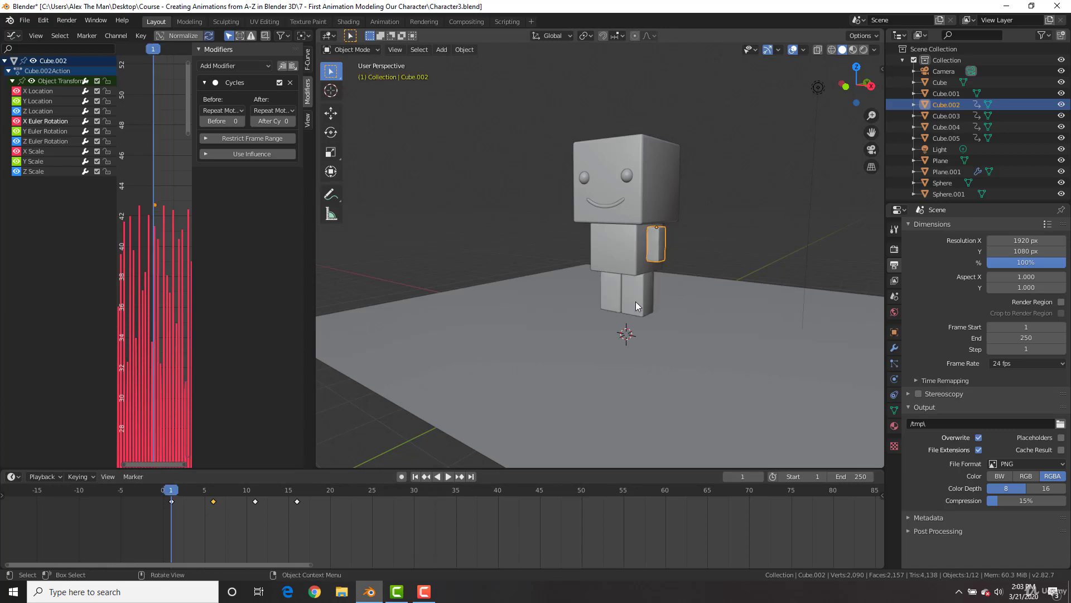
{"action": "key", "text": "space"}
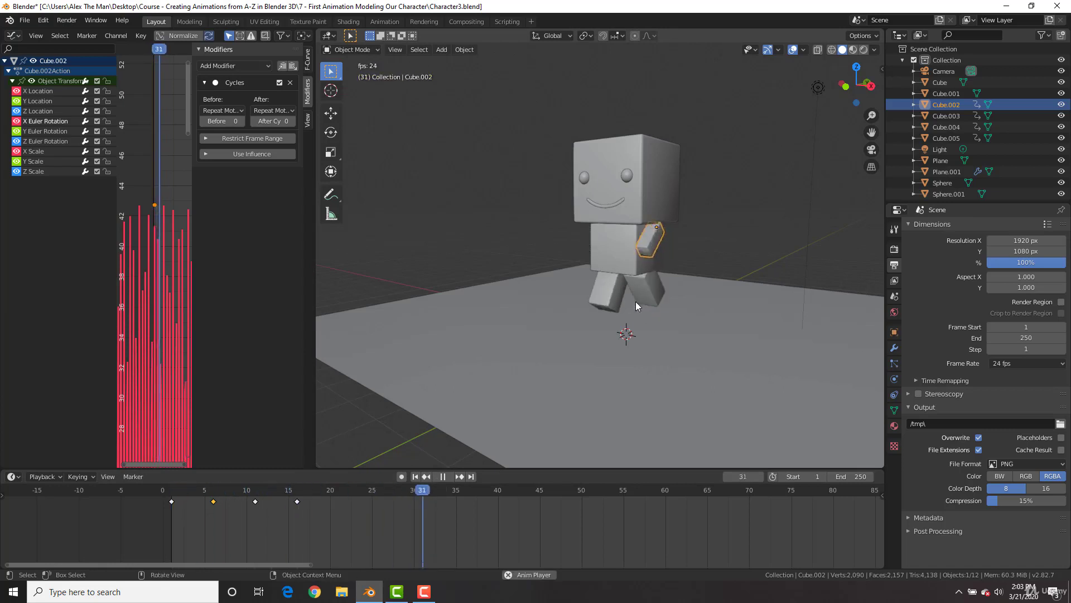
{"action": "middle_click_drag", "start_coordinate": [715, 150], "coordinate": [631, 139]}
{"action": "key", "text": "space"}
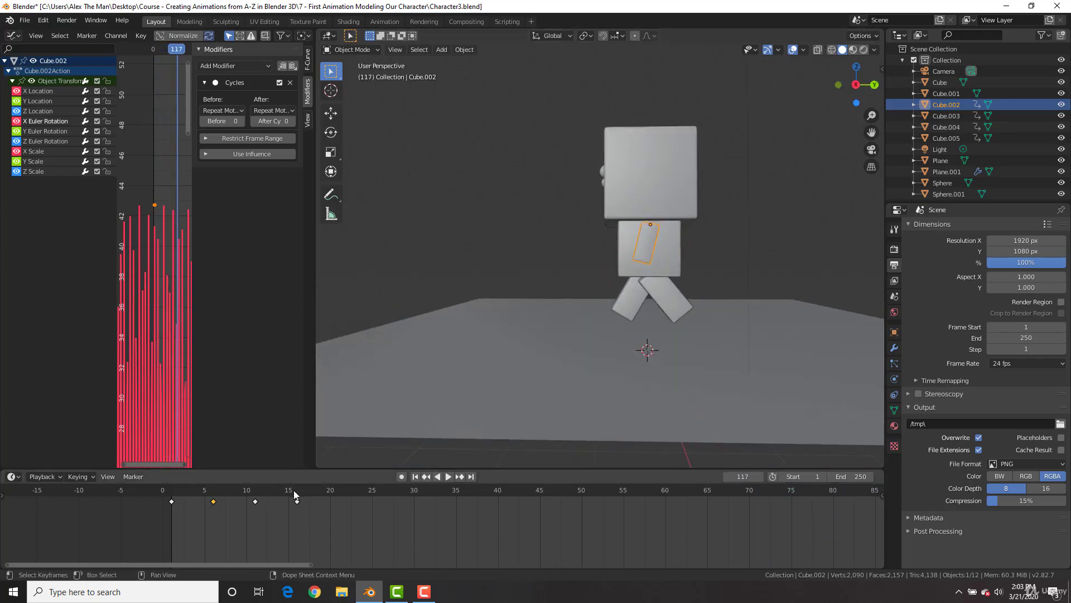
{"action": "key", "text": "shift+Left"}
{"action": "key", "text": "space"}
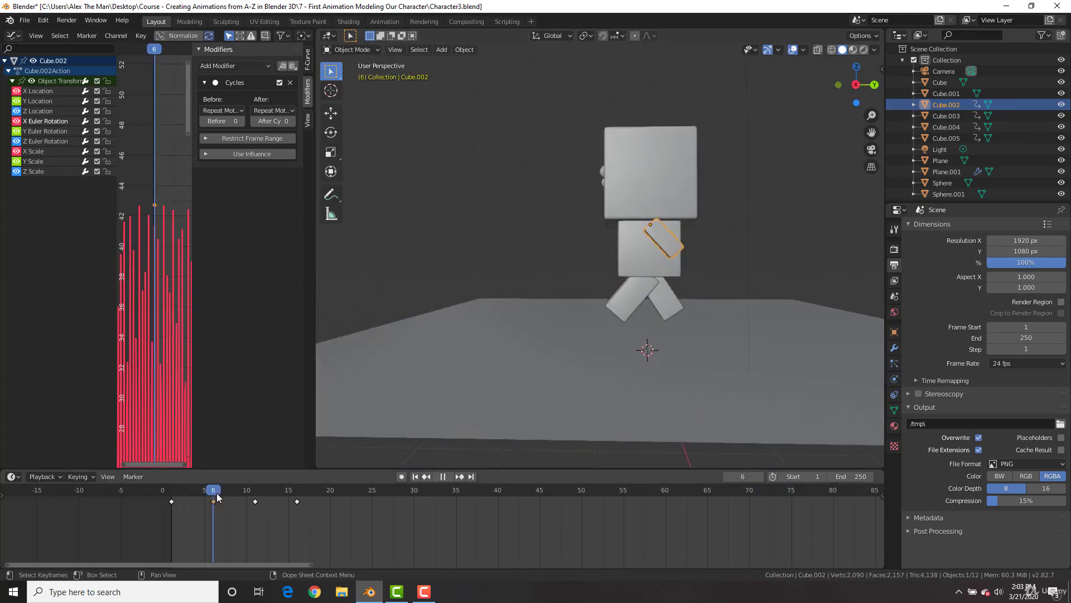
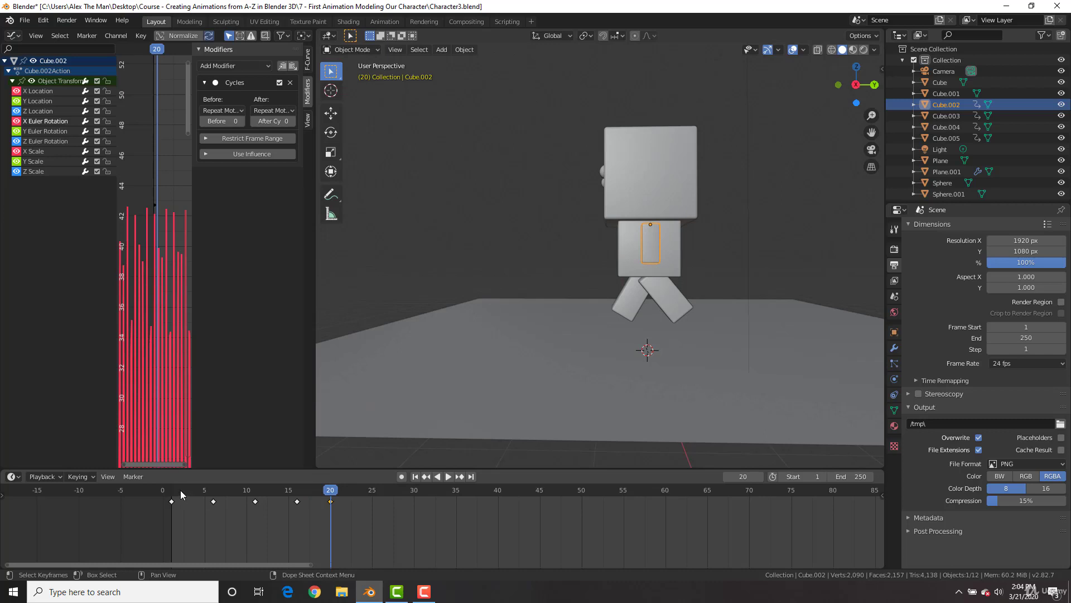
Compare the left arm's pose at frames 1 and 20, playing and scrubbing the animation to check the loop
{"action": "left_click", "coordinate": [172, 488]}
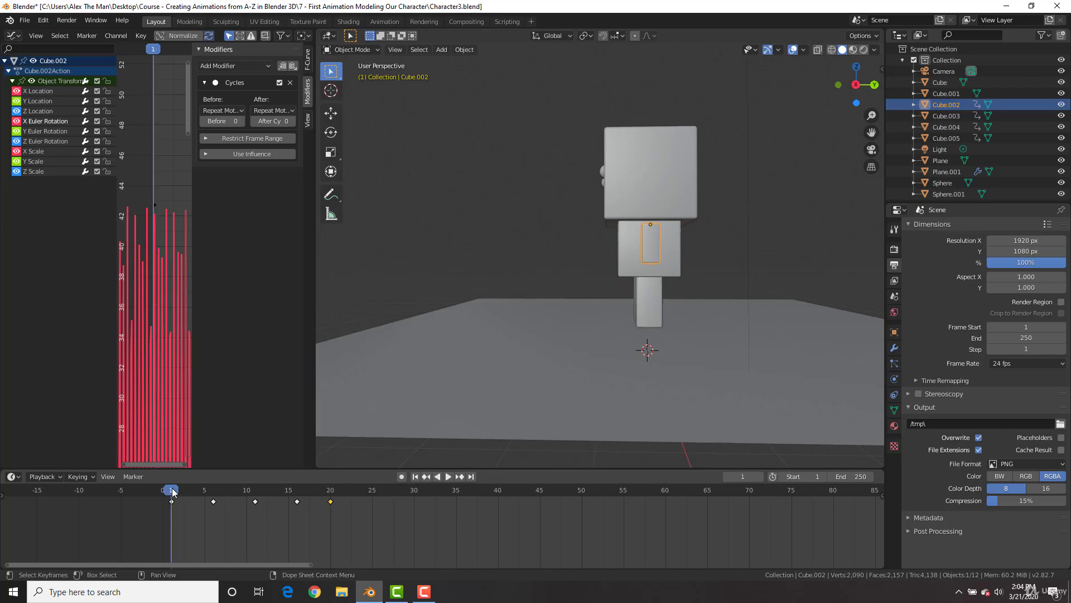
{"action": "left_click", "coordinate": [331, 490]}
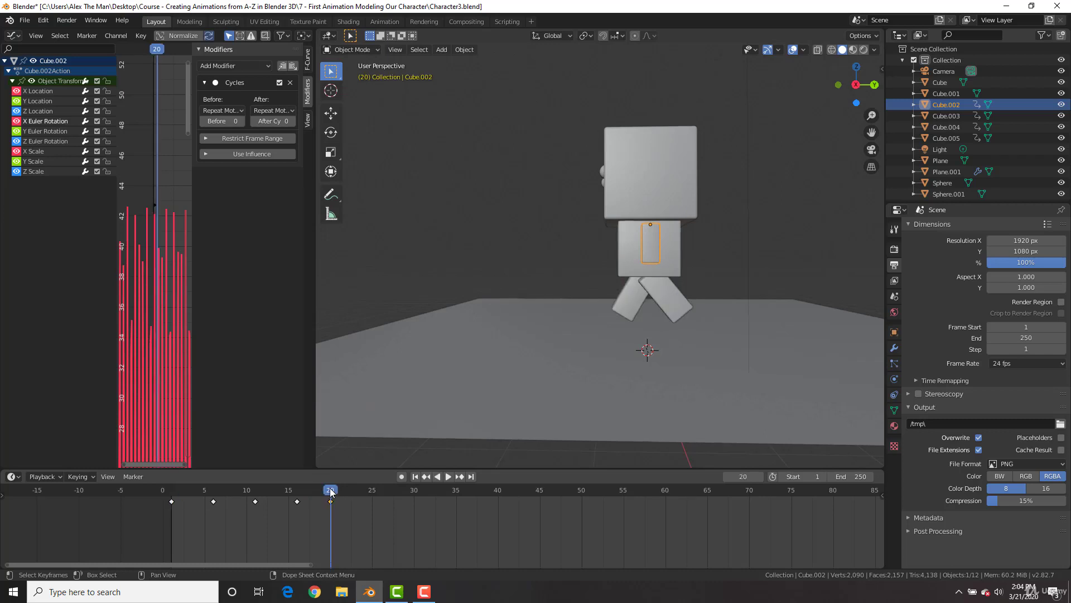
{"action": "left_click", "coordinate": [172, 493]}
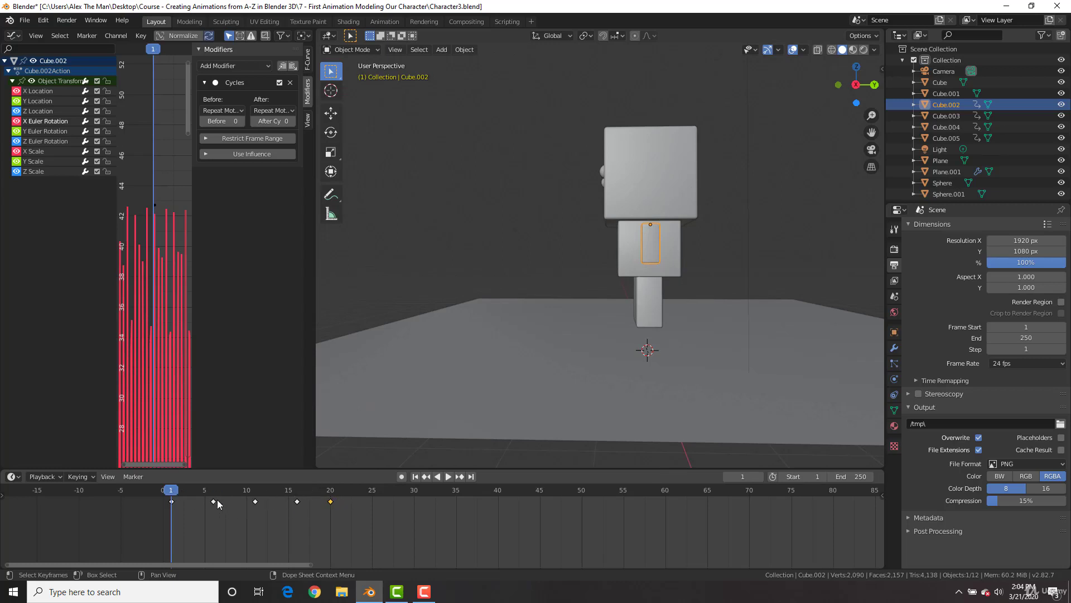
{"action": "left_click", "coordinate": [332, 491]}
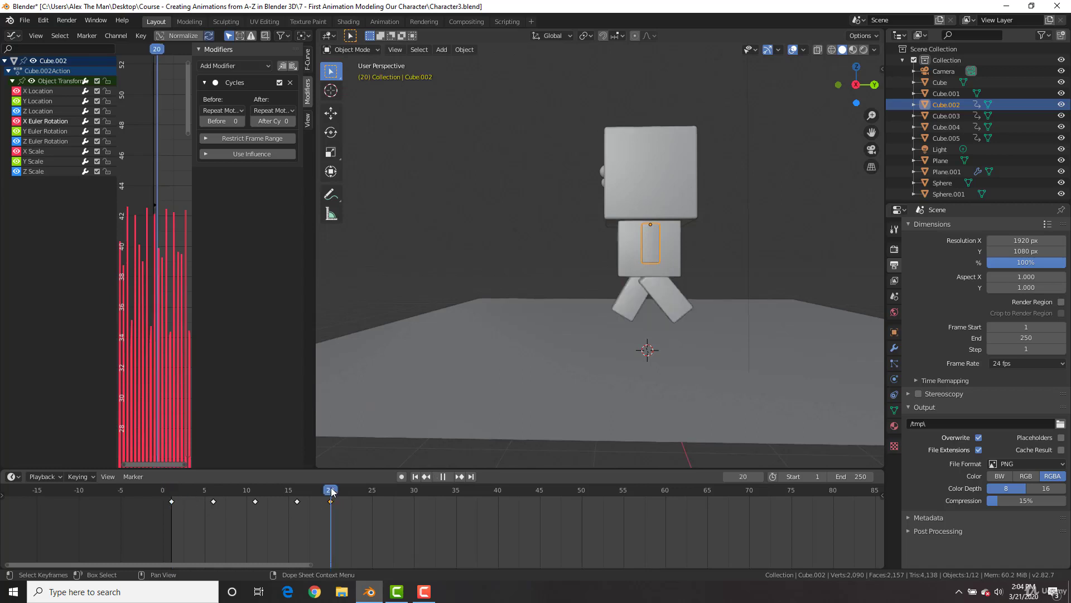
{"action": "left_click_drag", "start_coordinate": [330, 491], "coordinate": [264, 493]}
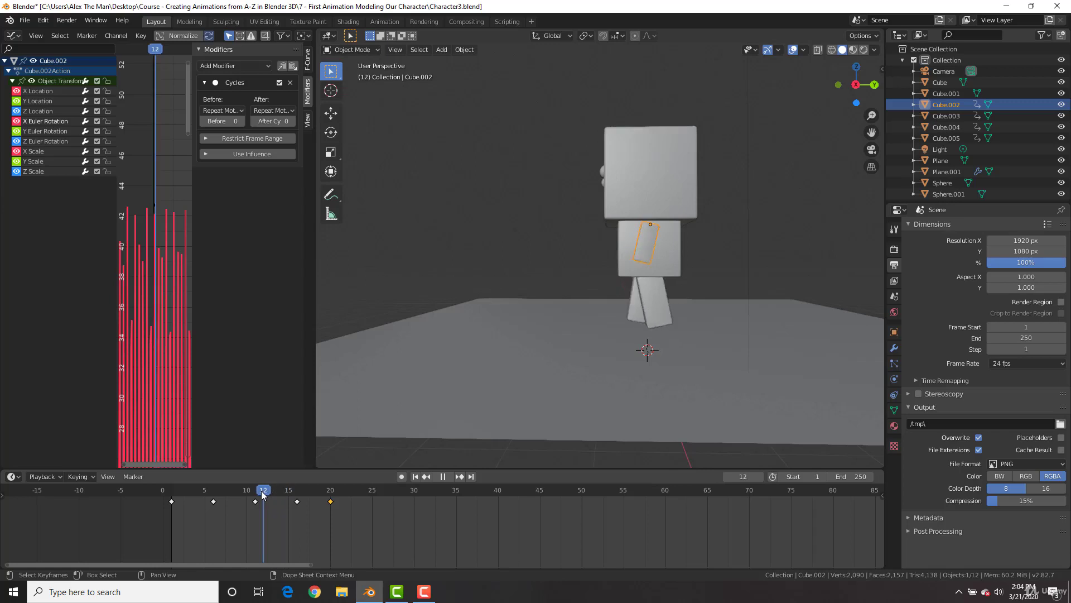
{"action": "key", "text": "space"}
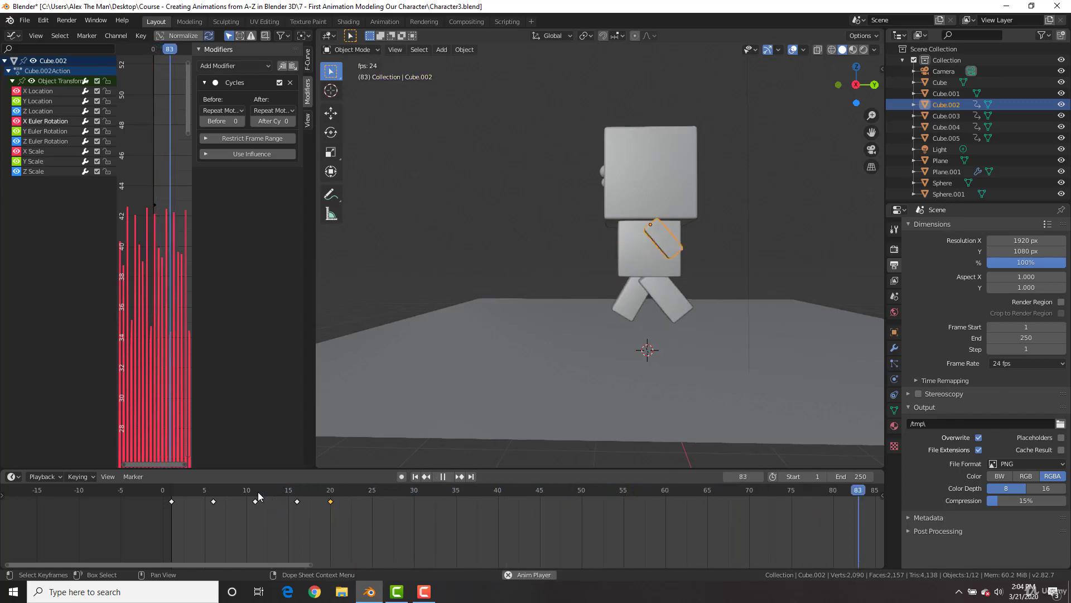
{"action": "key", "text": "space"}
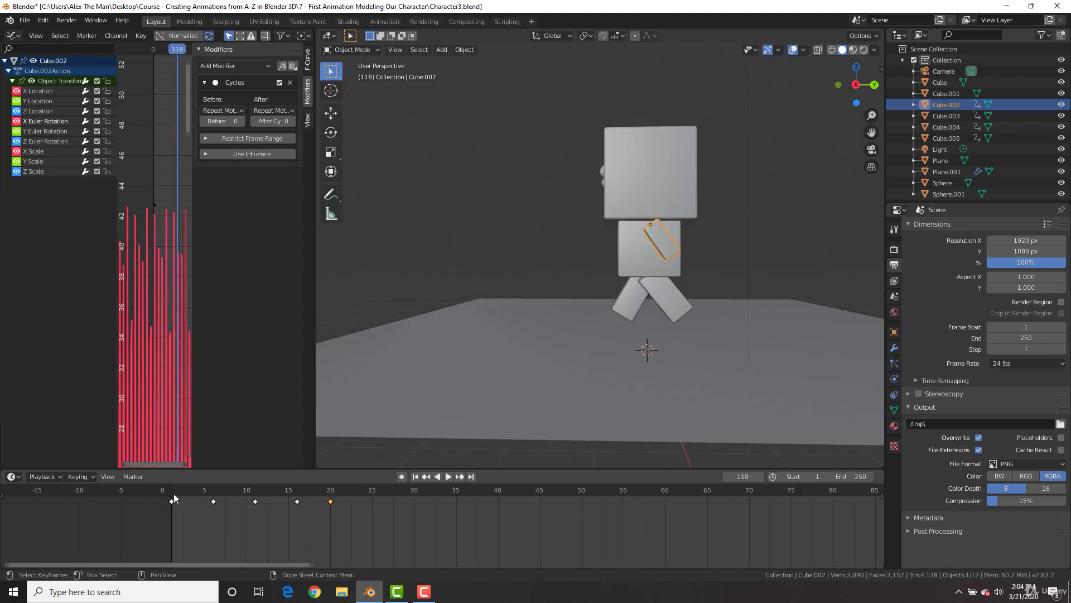
{"action": "left_click_drag", "start_coordinate": [173, 494], "coordinate": [329, 497]}
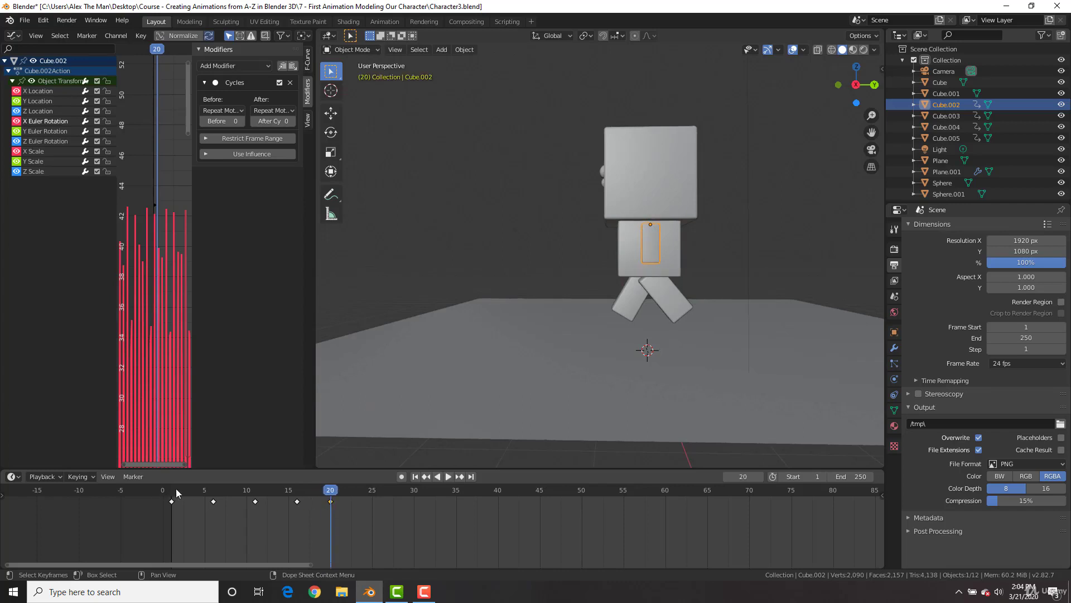
{"action": "left_click", "coordinate": [175, 489]}
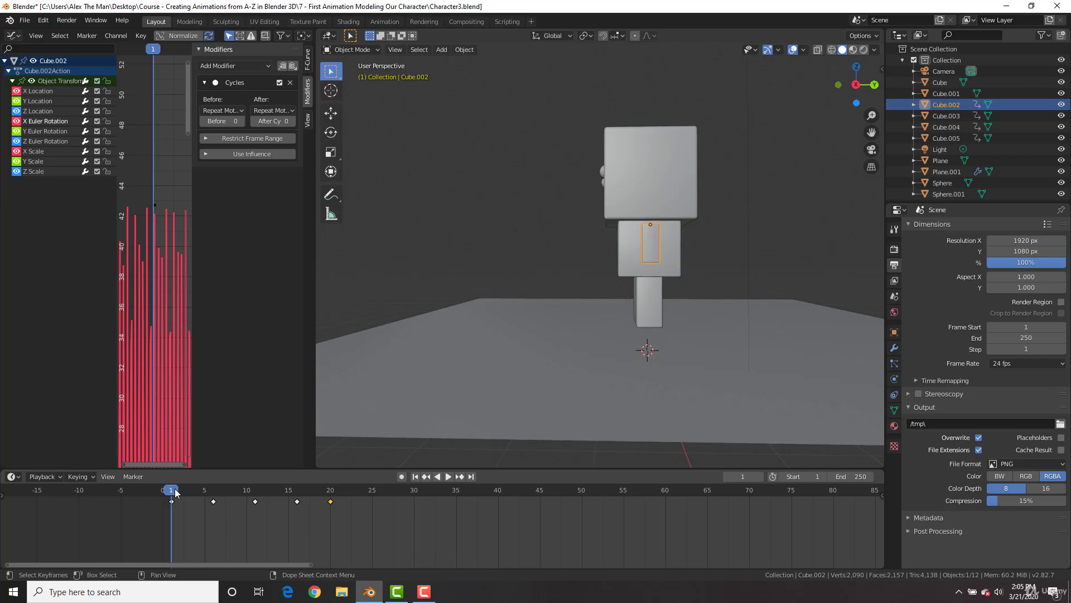
{"action": "left_click_drag", "start_coordinate": [175, 493], "coordinate": [296, 501]}
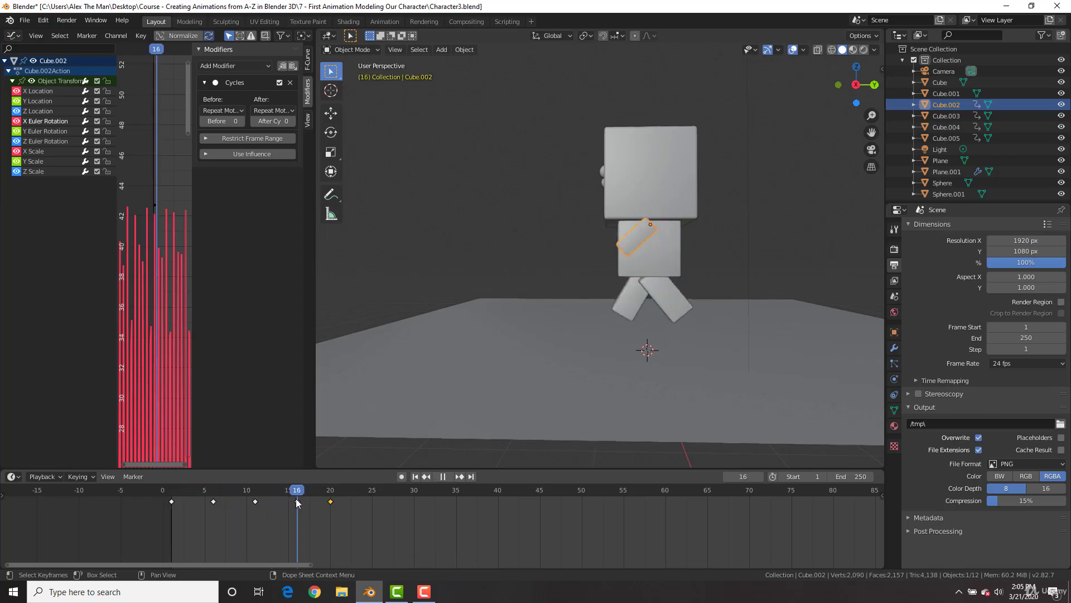
Move the left arm's last keyframe to frame 21 and play the animation to check the timing
{"action": "key", "text": "g"}
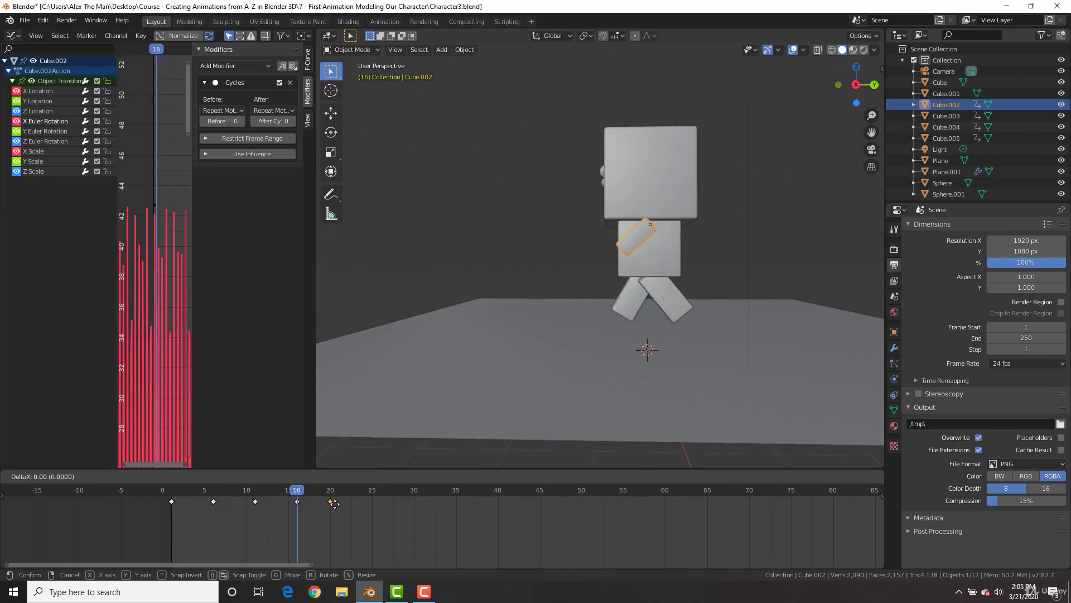
{"action": "left_click", "coordinate": [339, 504]}
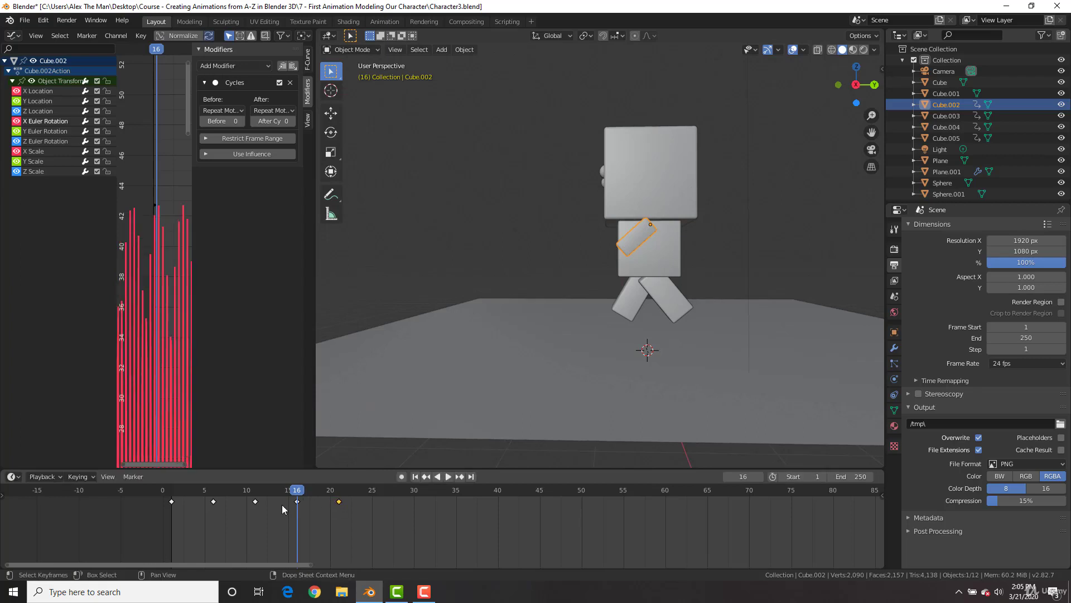
{"action": "key", "text": "space"}
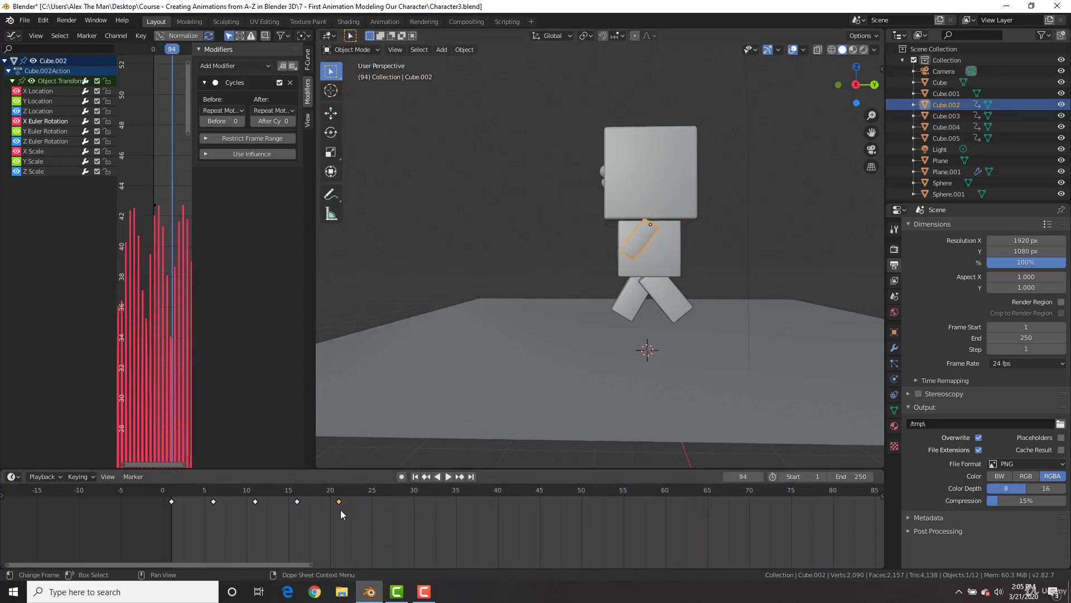
Try the left arm's last keyframe at frame 24, and move it back to frame 19 for a faster return
{"action": "key", "text": "g"}
{"action": "left_click", "coordinate": [366, 508]}
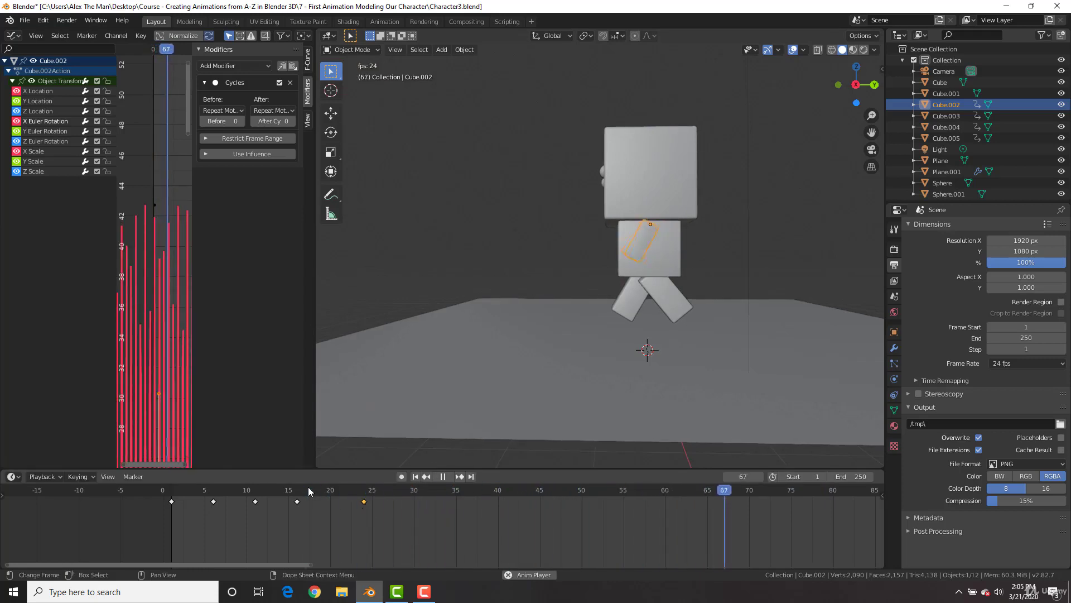
{"action": "key", "text": "g"}
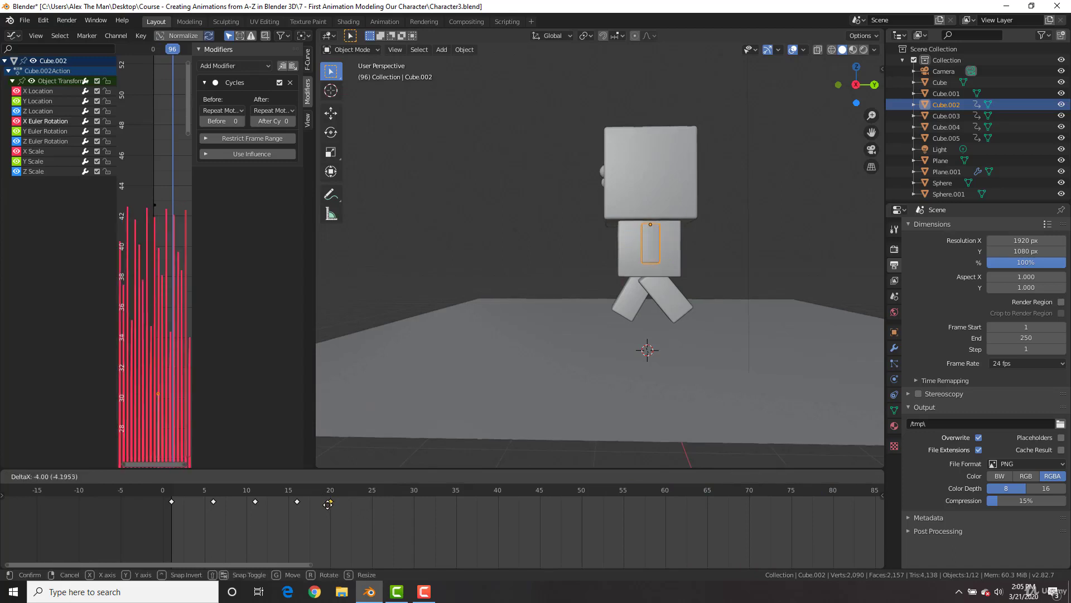
{"action": "left_click", "coordinate": [322, 502]}
{"action": "left_click", "coordinate": [298, 491]}
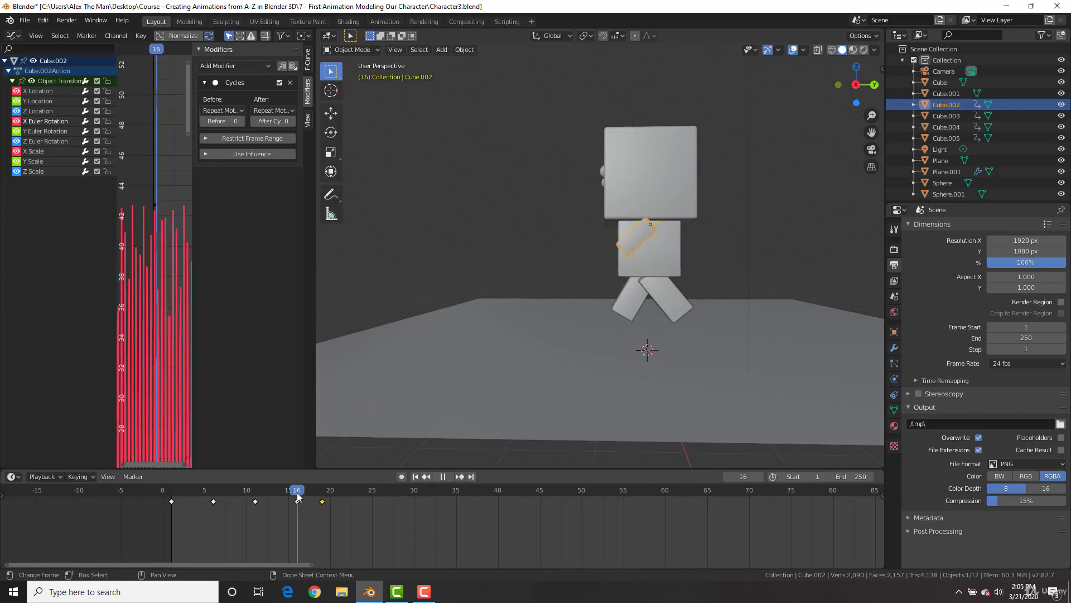
Move the left arm's last keyframe to frame 20 and play the animation to check the swing from the side and front
{"action": "left_click_drag", "start_coordinate": [300, 495], "coordinate": [331, 493]}
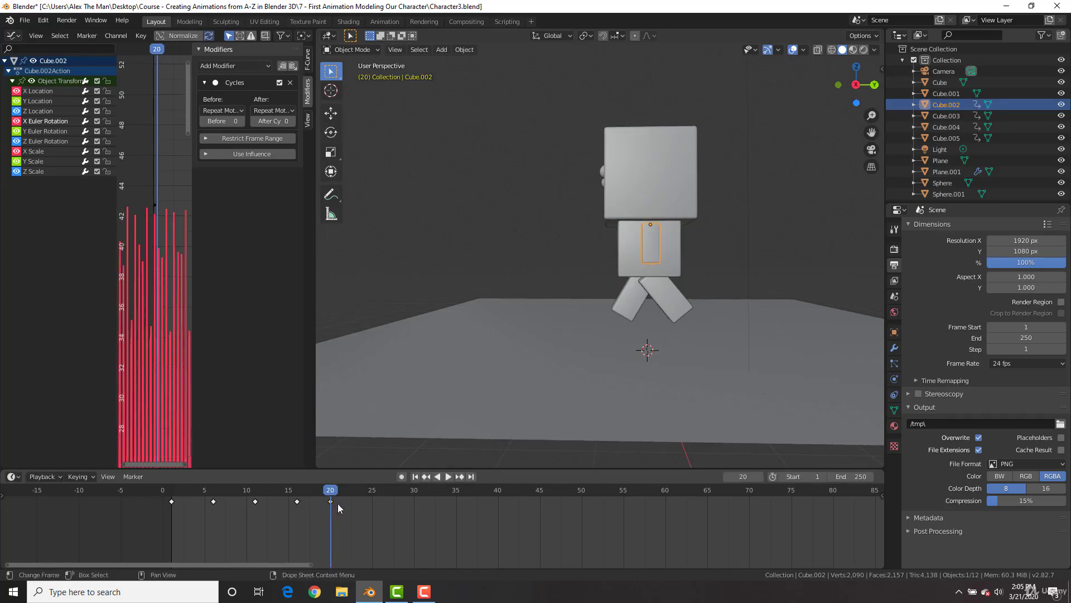
{"action": "left_click", "coordinate": [337, 503]}
{"action": "key", "text": "space"}
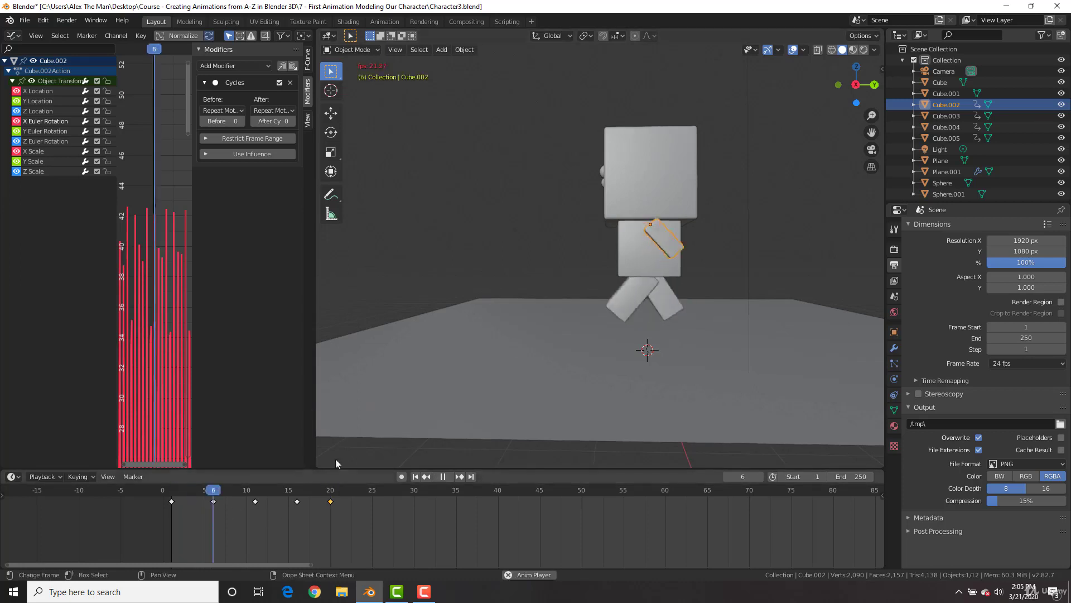
{"action": "middle_click_drag", "start_coordinate": [656, 262], "coordinate": [710, 266]}
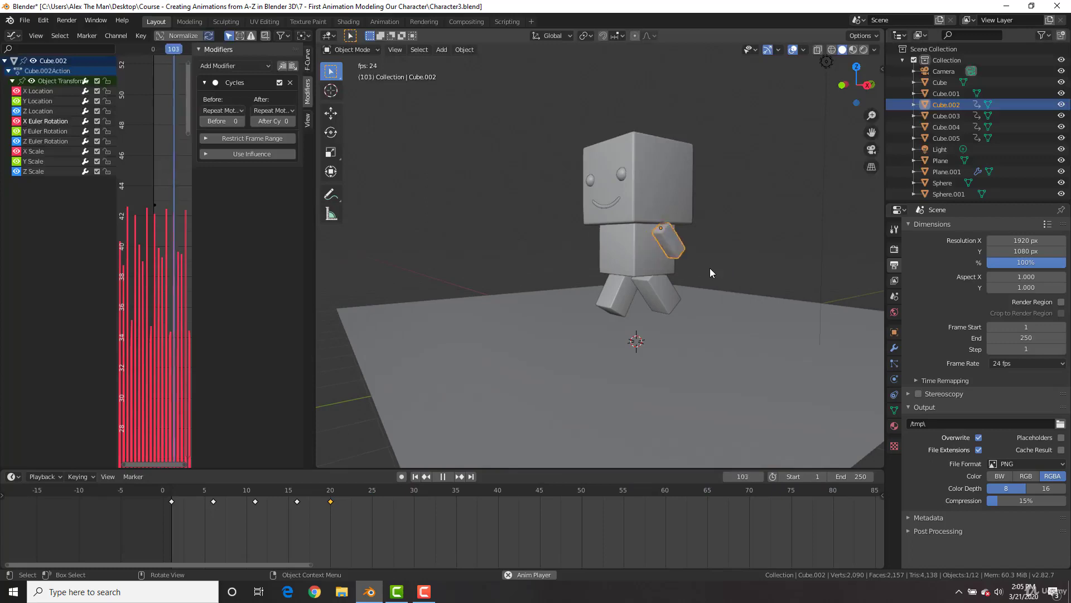
{"action": "middle_click_drag", "start_coordinate": [591, 273], "coordinate": [655, 284]}
{"action": "key", "text": "space"}
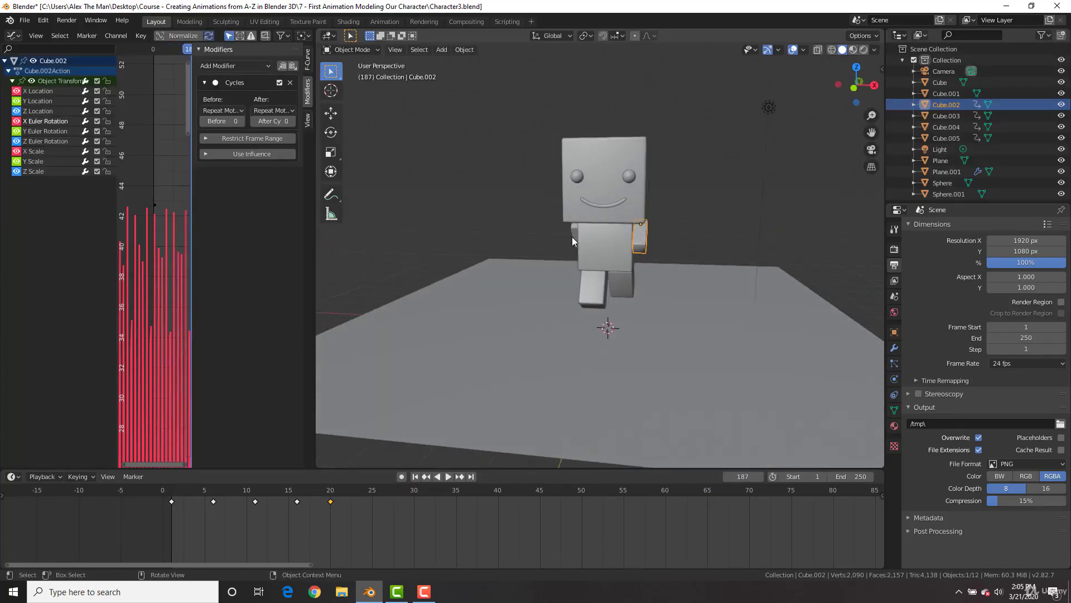
Duplicate the frame 1 keyframes of the right arm and both legs to frame 20
{"action": "left_click", "coordinate": [572, 240]}
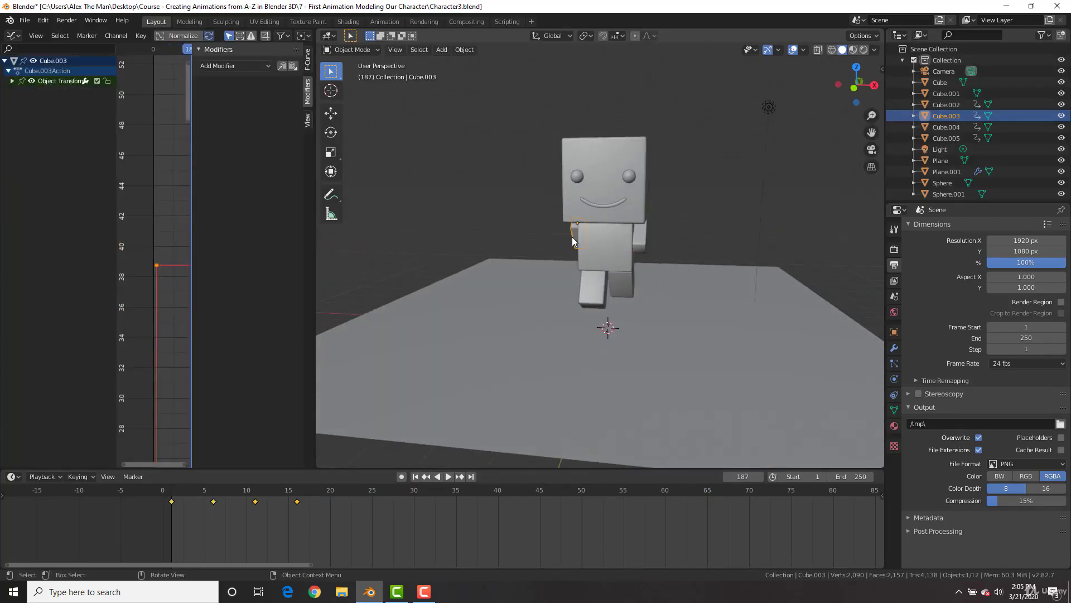
{"action": "left_click", "coordinate": [617, 293], "text": "shift"}
{"action": "left_click", "coordinate": [618, 288], "text": "shift"}
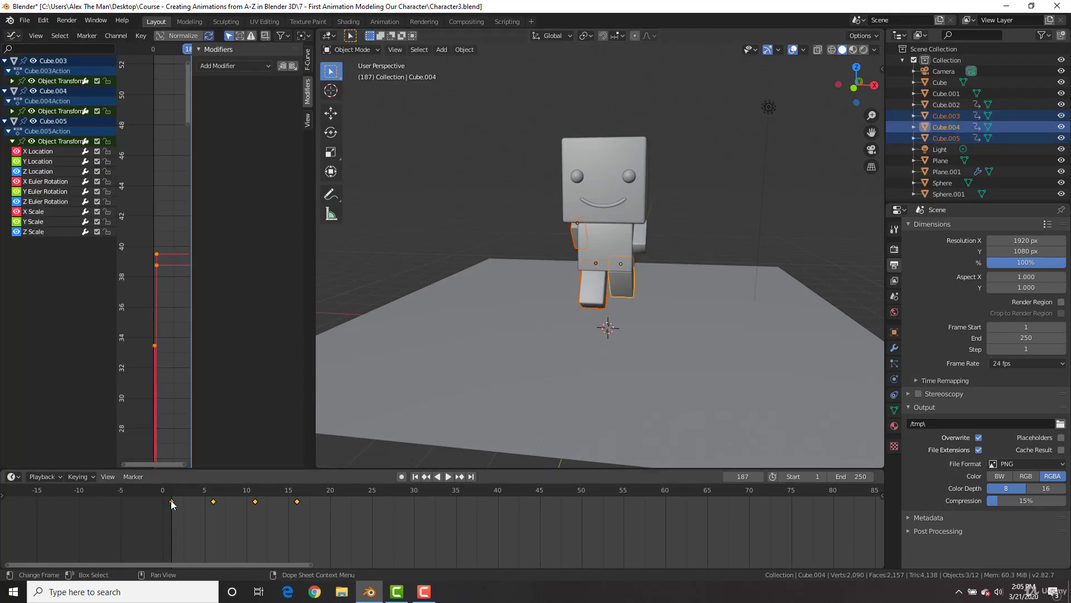
{"action": "key", "text": "shift+d"}
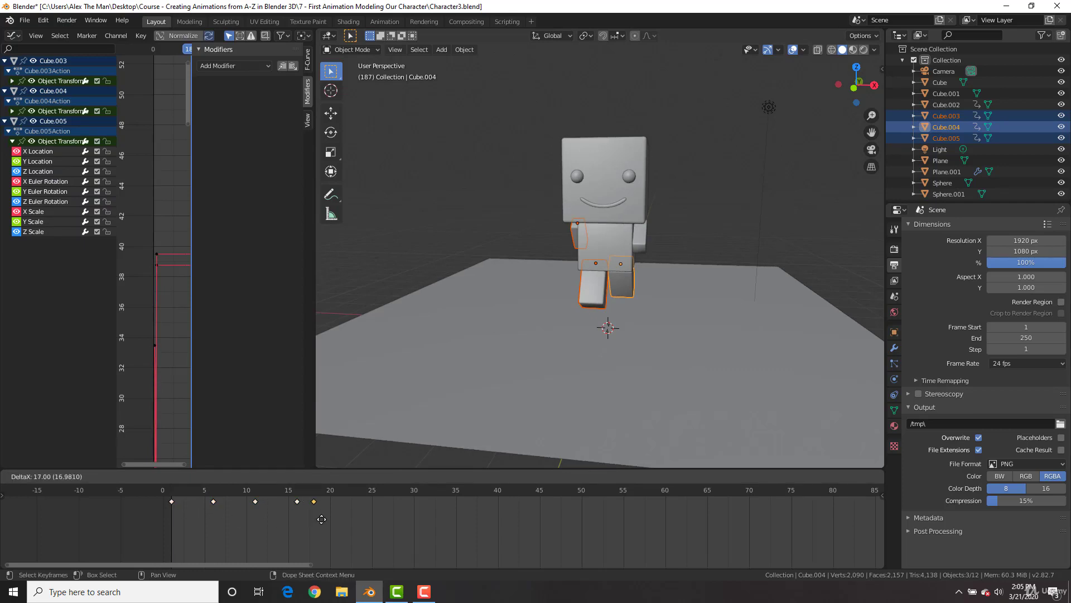
{"action": "left_click", "coordinate": [337, 524]}
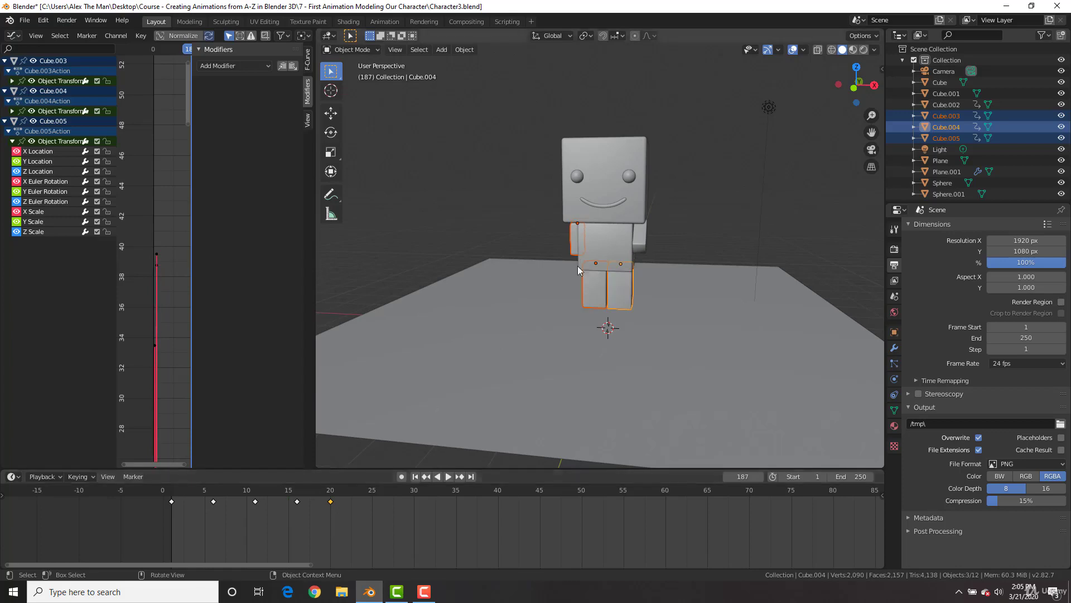
Add a Cycles modifier to the right arm's X Euler Rotation curve
{"action": "left_click", "coordinate": [572, 245]}
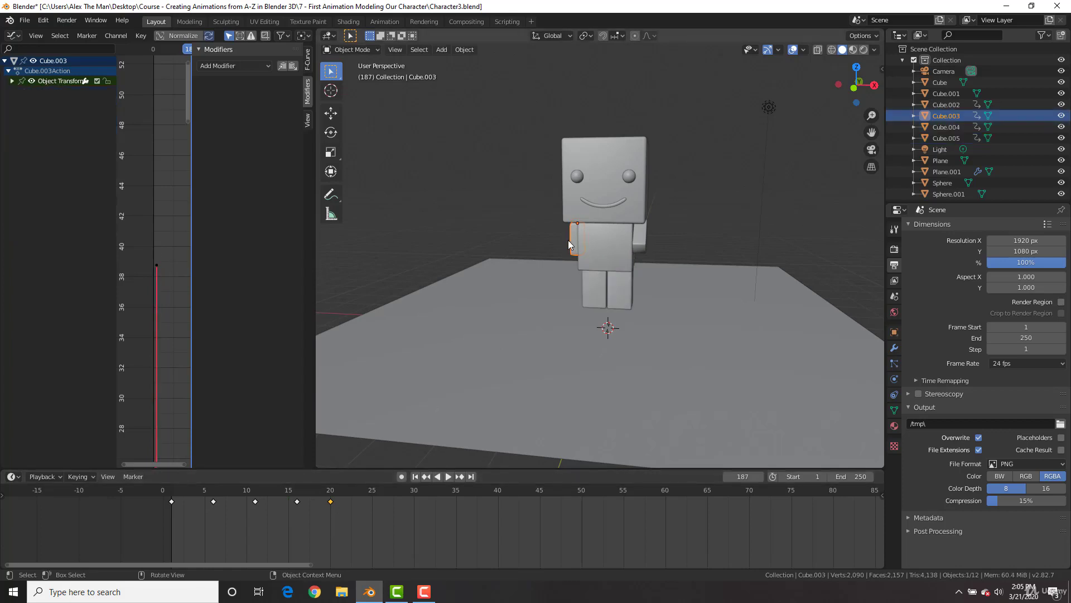
{"action": "left_click", "coordinate": [12, 81]}
{"action": "left_click", "coordinate": [39, 122]}
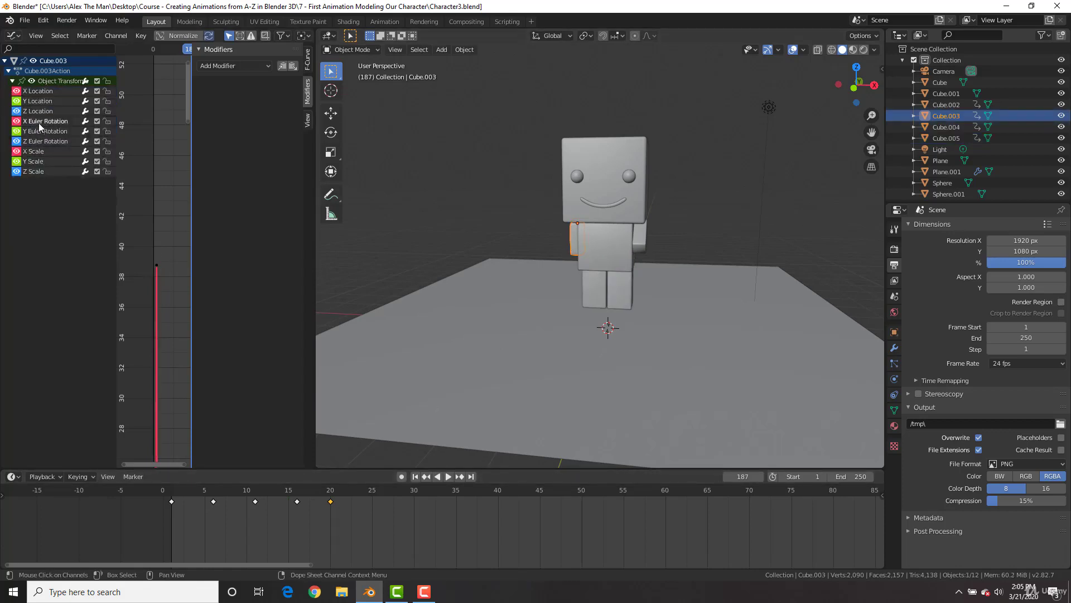
{"action": "left_click", "coordinate": [240, 65]}
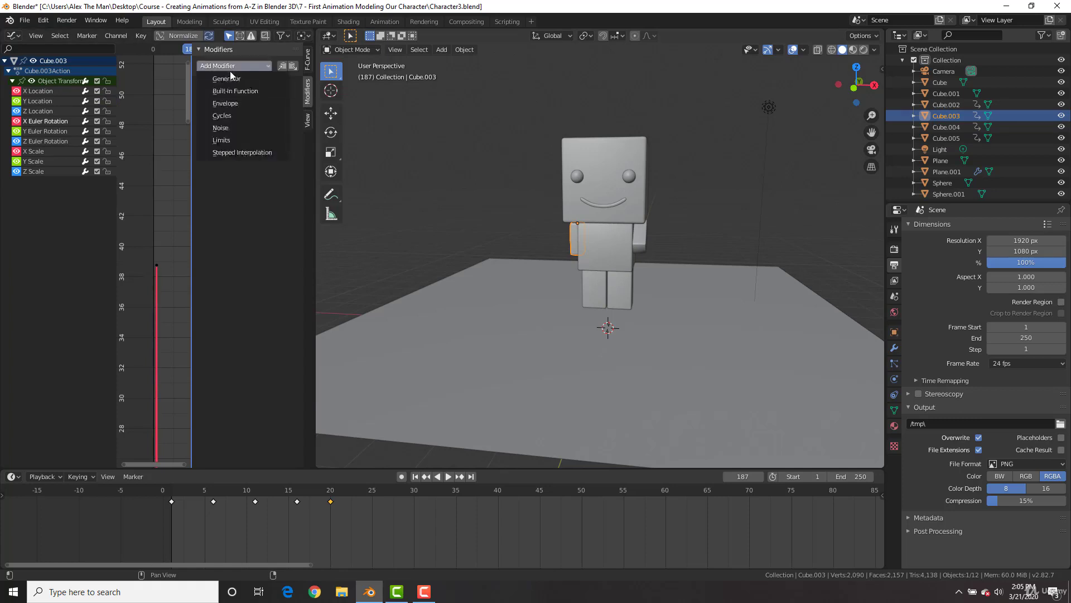
{"action": "left_click", "coordinate": [227, 114]}
Add a Cycles modifier to the right leg's X Euler Rotation curve
{"action": "left_click", "coordinate": [596, 280]}
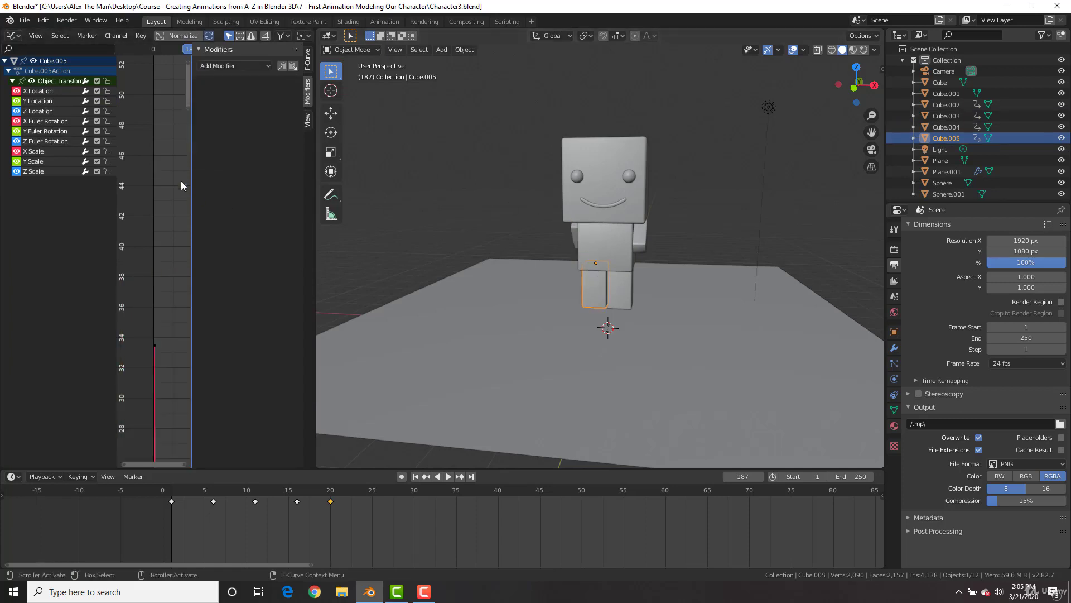
{"action": "left_click", "coordinate": [42, 122]}
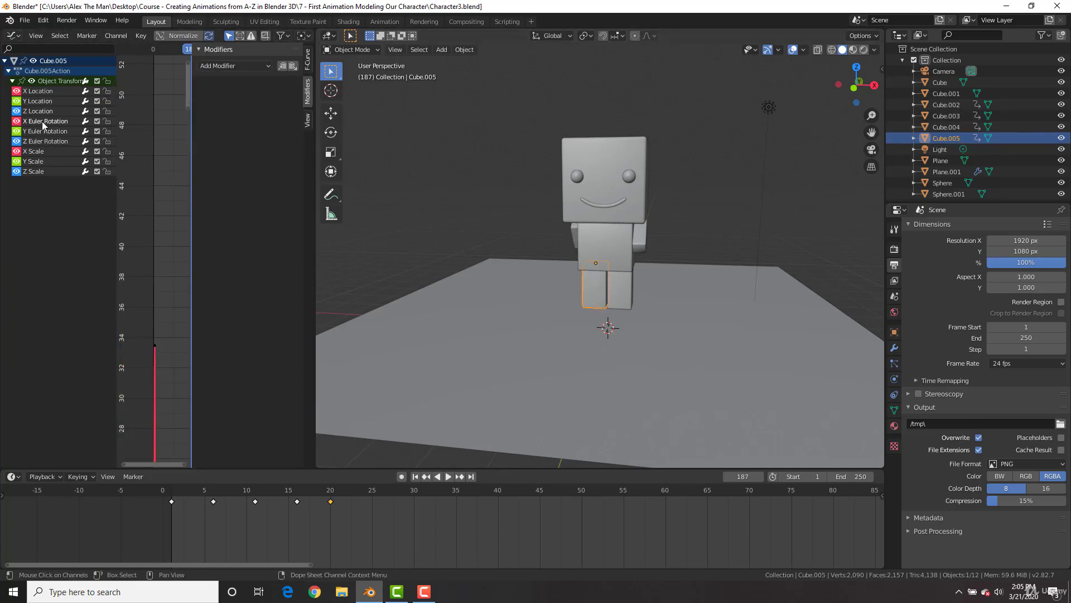
{"action": "left_click", "coordinate": [249, 65]}
{"action": "left_click", "coordinate": [235, 114]}
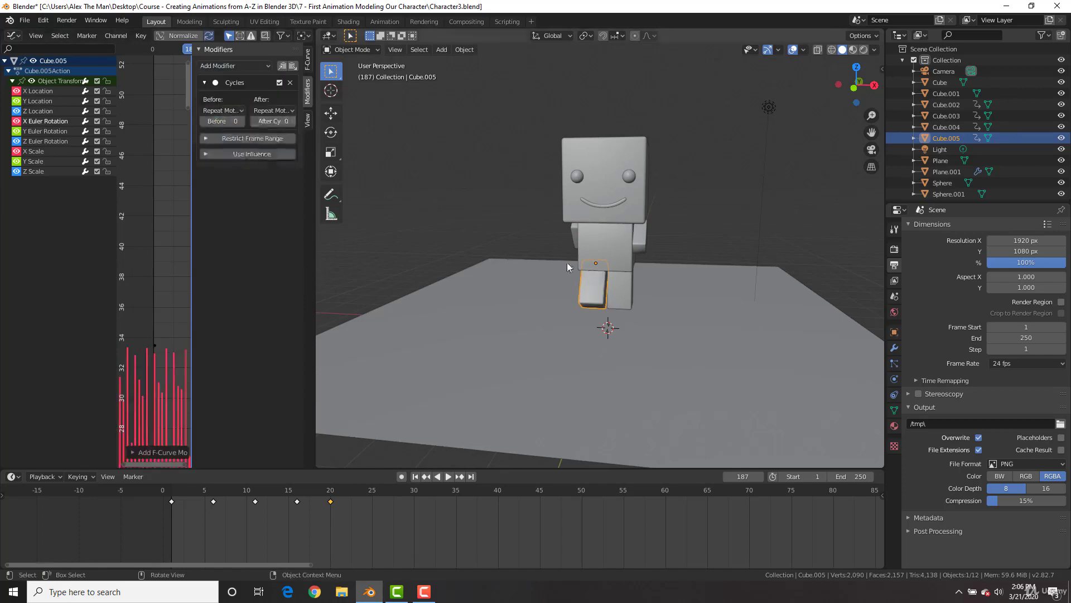
Add a Cycles modifier to the left leg's X Euler Rotation curve
{"action": "left_click", "coordinate": [610, 279]}
{"action": "left_click", "coordinate": [240, 65]}
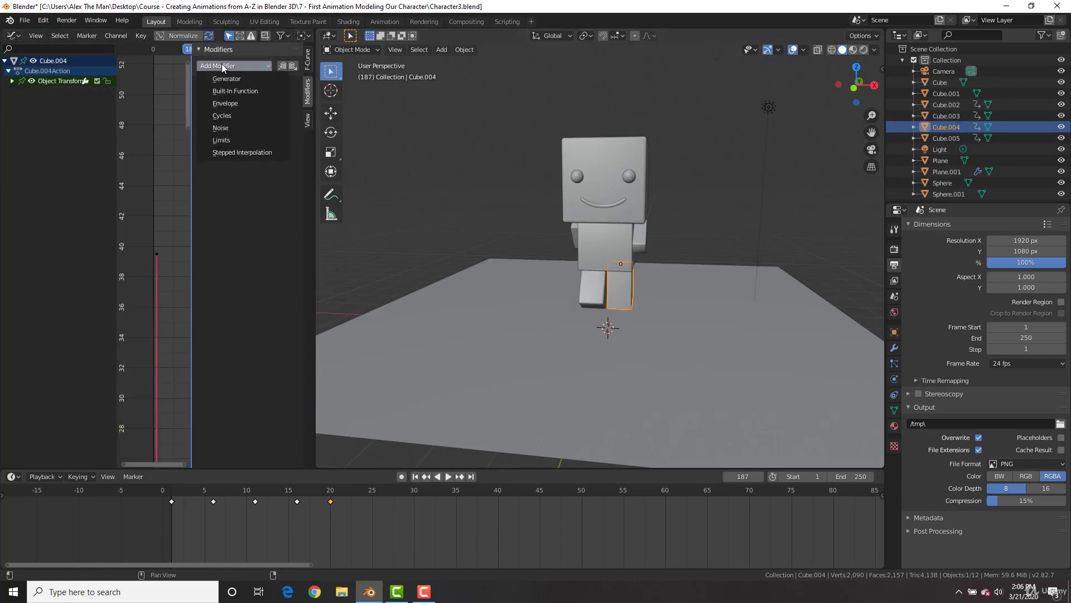
{"action": "left_click", "coordinate": [13, 81]}
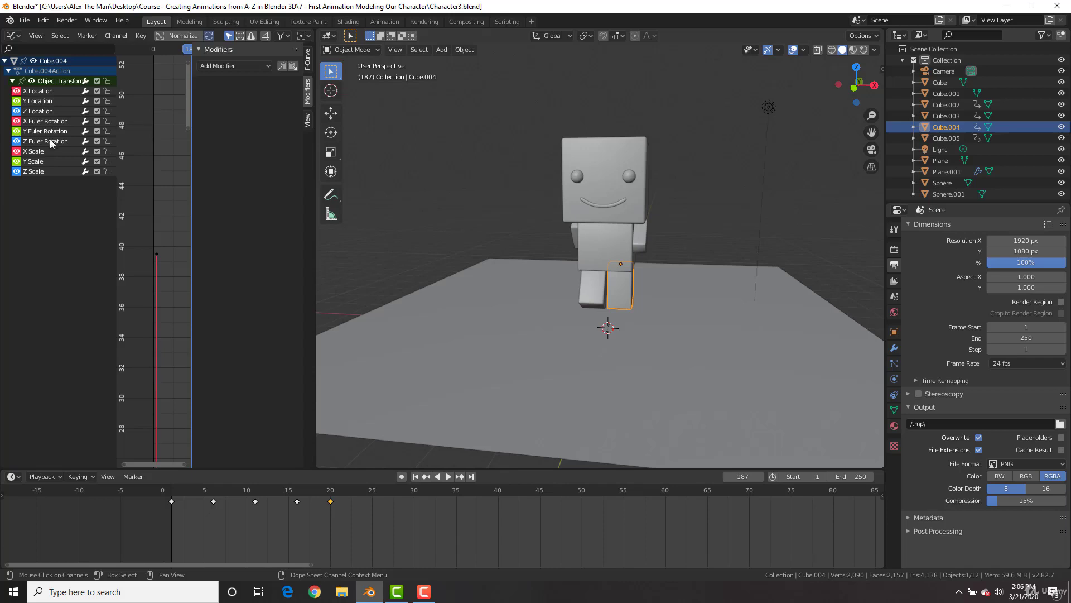
{"action": "left_click", "coordinate": [36, 118]}
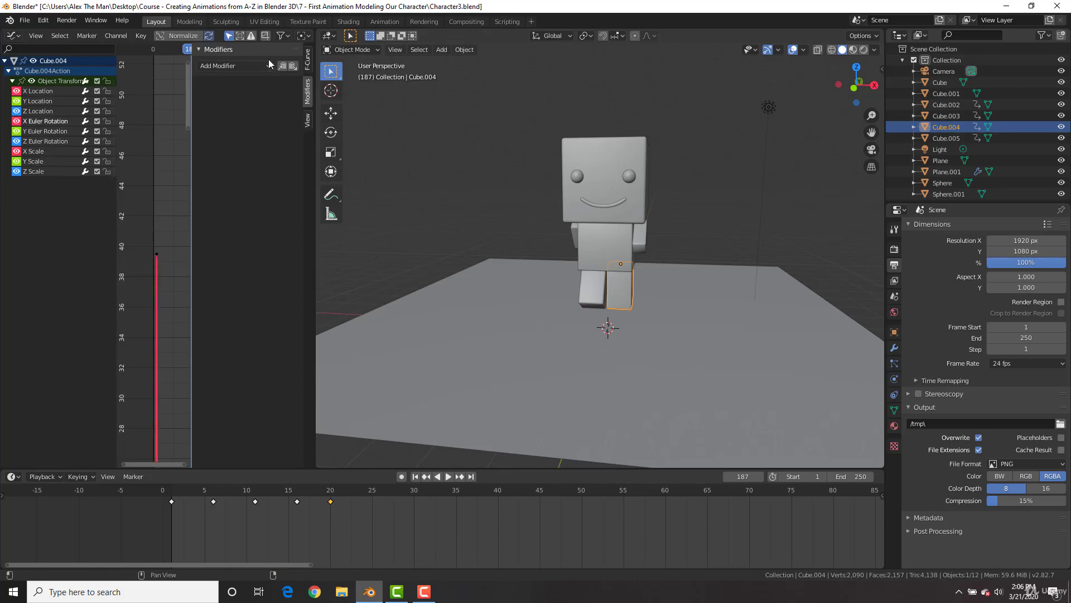
{"action": "left_click", "coordinate": [226, 66]}
{"action": "left_click", "coordinate": [226, 115]}
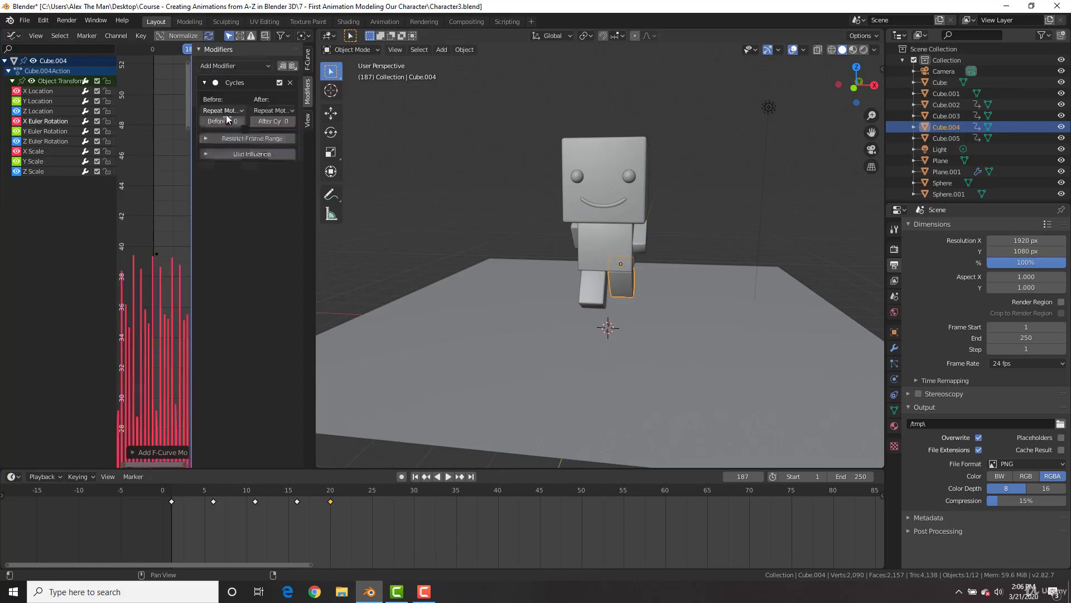
Play the walk cycle with nothing selected and examine the arm and leg swings from the side and front, near and far
{"action": "middle_click_drag", "start_coordinate": [571, 204], "coordinate": [672, 233]}
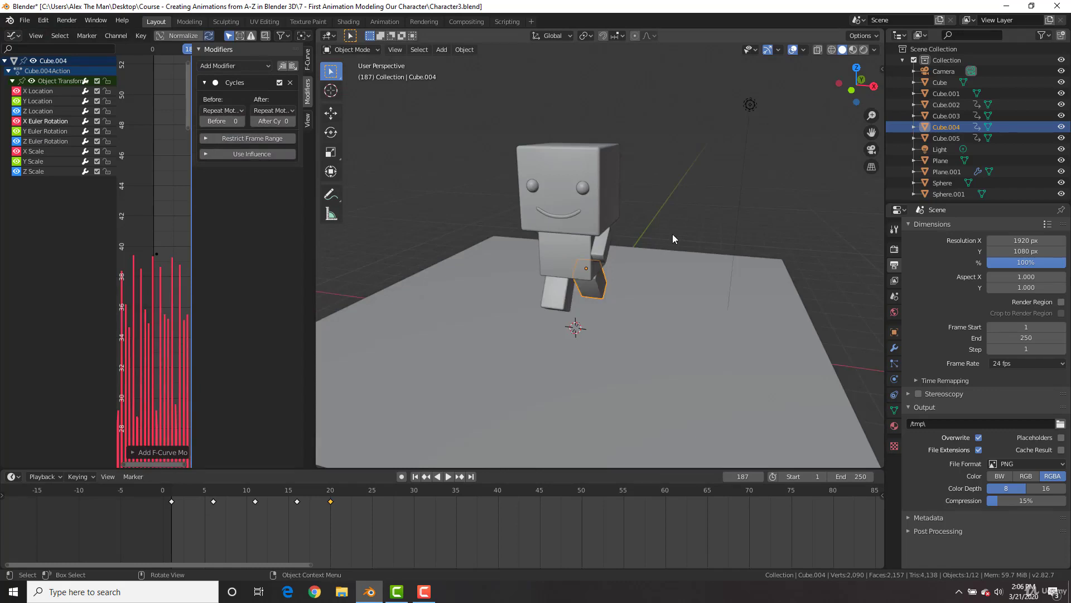
{"action": "key", "text": "space"}
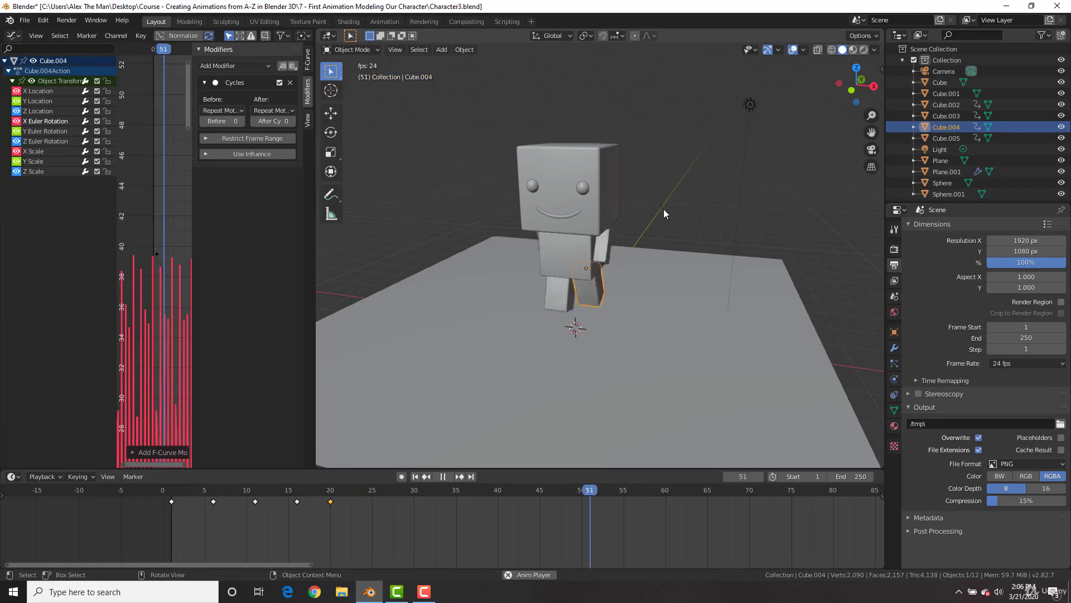
{"action": "mouse_move", "coordinate": [664, 208]}
{"action": "middle_mouse_down"}
{"action": "mouse_move", "coordinate": [651, 239]}
{"action": "mouse_move", "coordinate": [655, 213]}
{"action": "middle_mouse_up"}
{"action": "left_click", "coordinate": [655, 213]}
{"action": "middle_click_drag", "start_coordinate": [564, 236], "coordinate": [671, 245]}
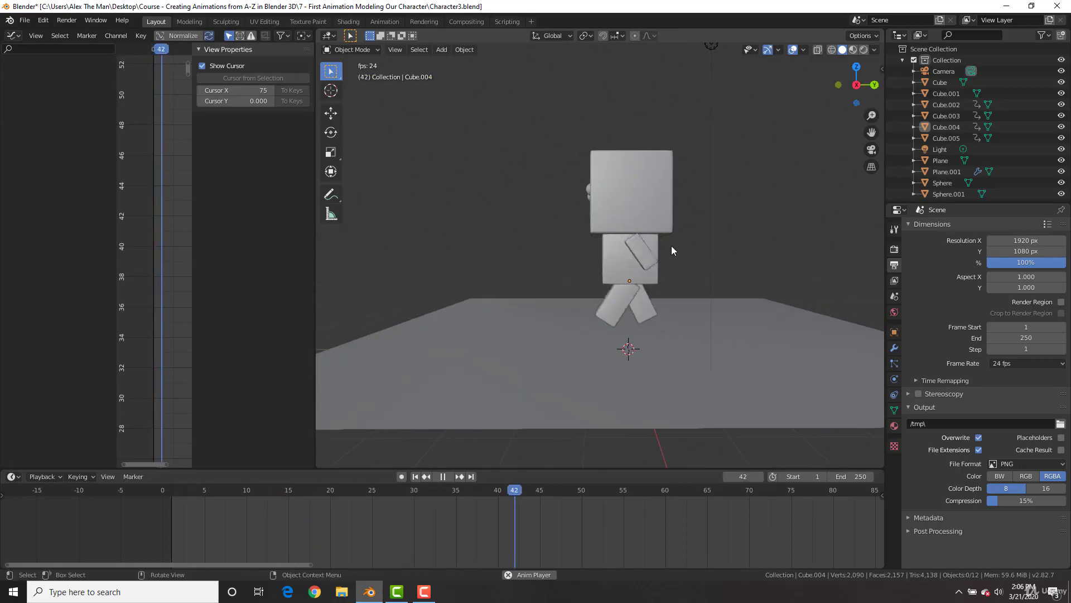
{"action": "scroll", "coordinate": [621, 249], "scroll_direction": "up", "scroll_amount": 4}
{"action": "middle_click_drag", "start_coordinate": [525, 253], "coordinate": [633, 269]}
{"action": "scroll", "coordinate": [620, 265], "scroll_direction": "down", "scroll_amount": 5}
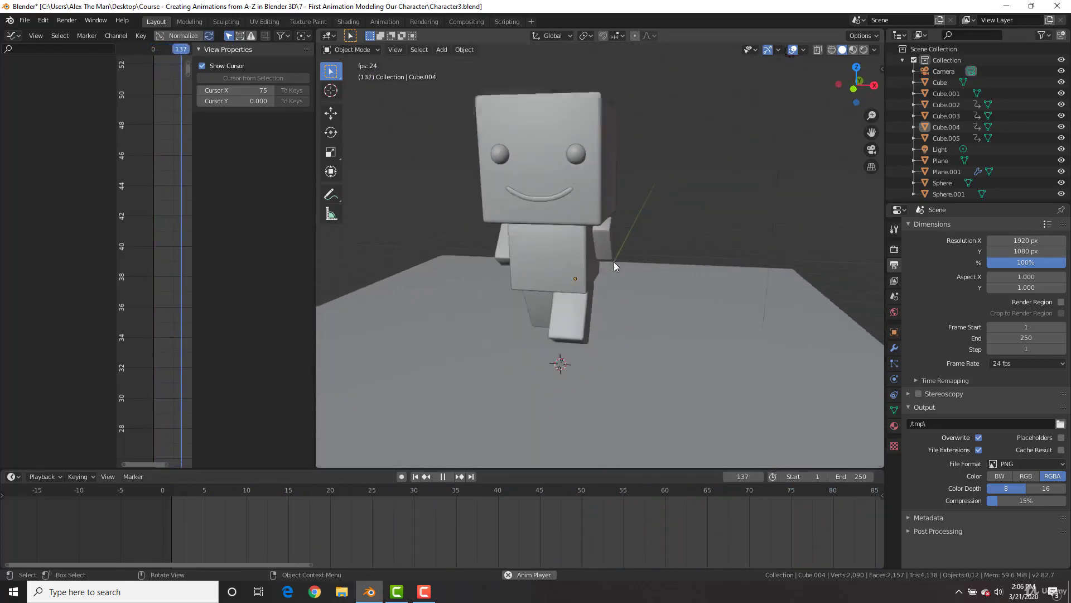
{"action": "scroll", "coordinate": [619, 253], "scroll_direction": "down", "scroll_amount": 3}
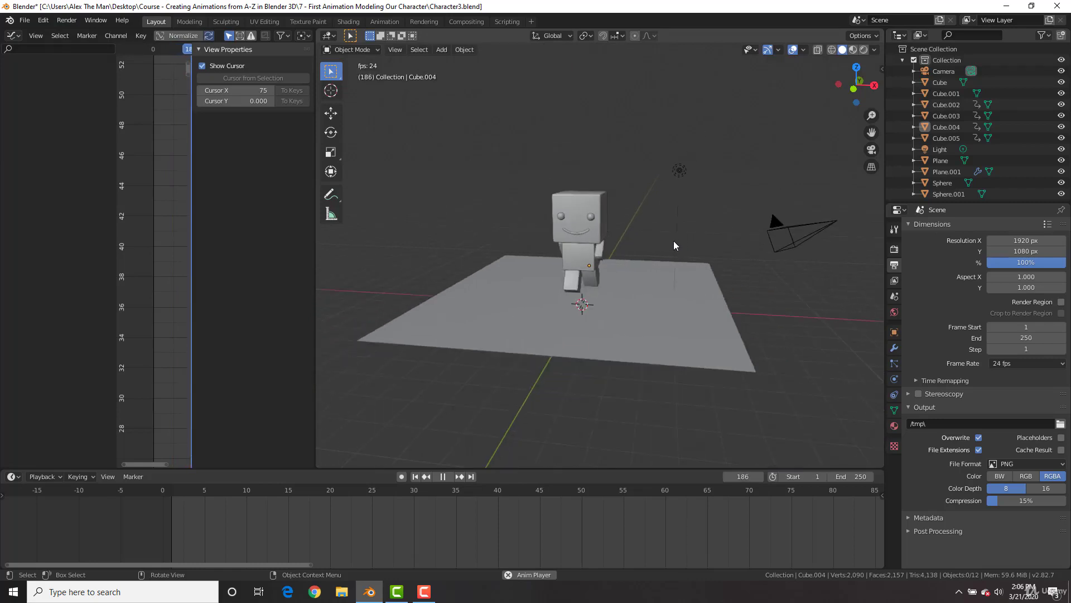
{"action": "middle_click_drag", "start_coordinate": [669, 247], "coordinate": [627, 249]}
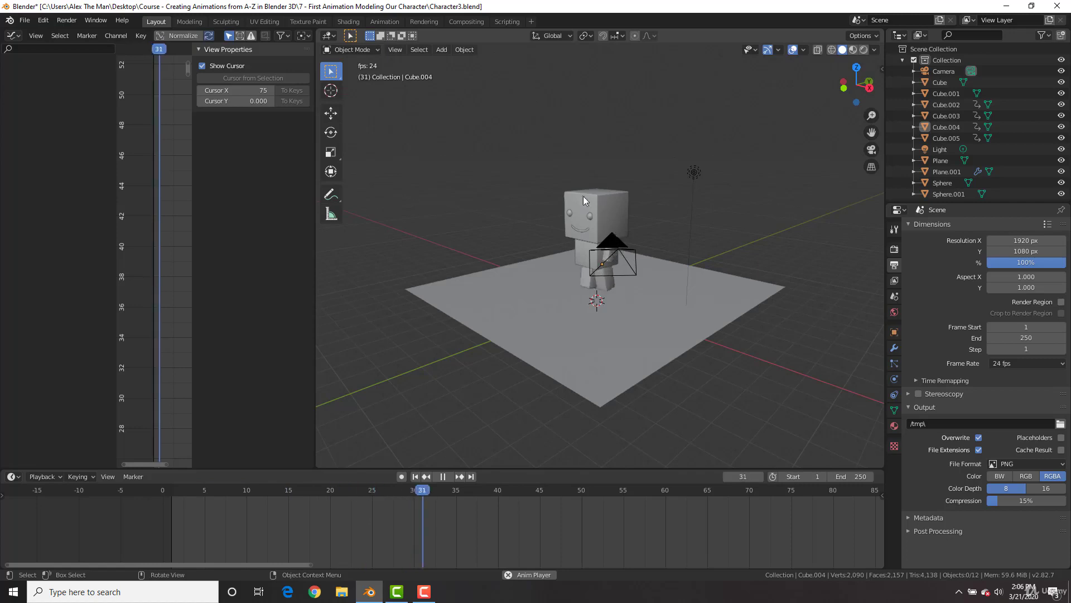
{"action": "middle_click_drag", "start_coordinate": [564, 170], "coordinate": [635, 259]}
{"action": "scroll", "coordinate": [663, 260], "scroll_direction": "up", "scroll_amount": 5}
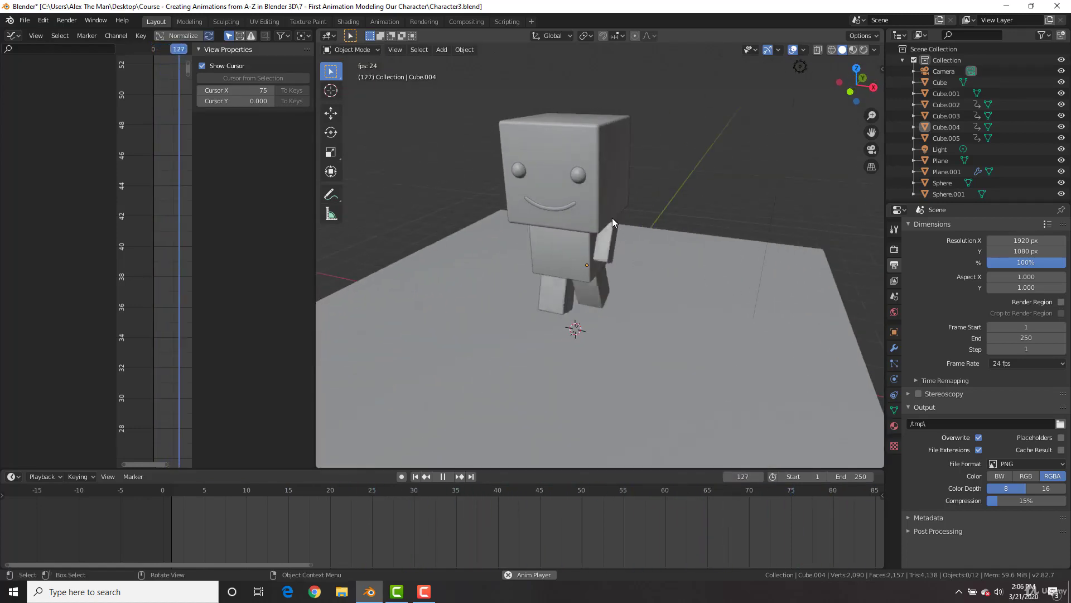
{"action": "key", "text": "space"}
Save the scene as a new file named Character4.blend in the same folder
{"action": "left_click", "coordinate": [25, 21]}
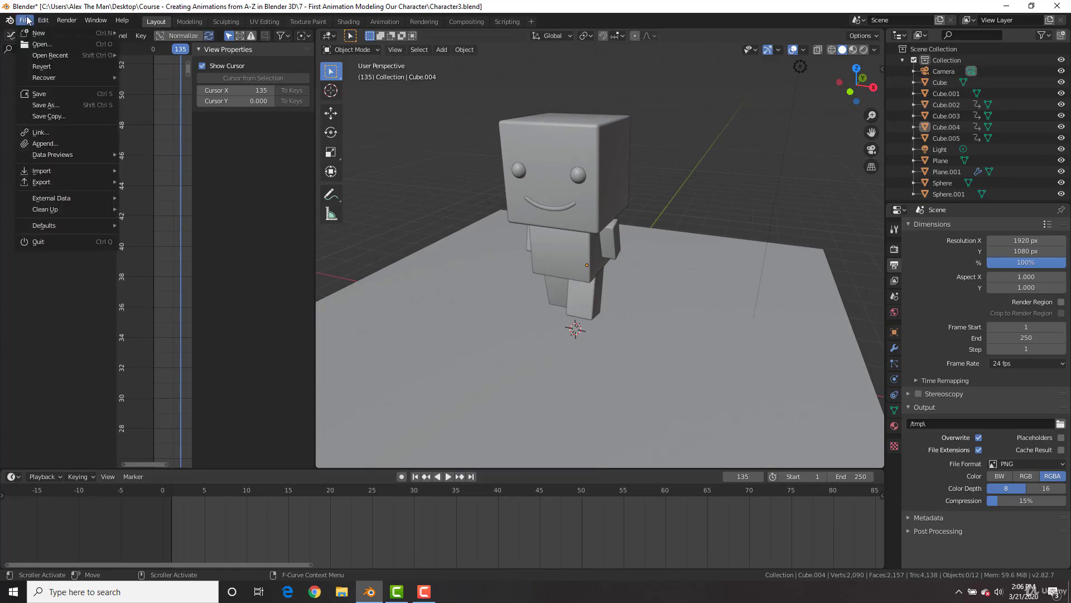
{"action": "left_click", "coordinate": [38, 104]}
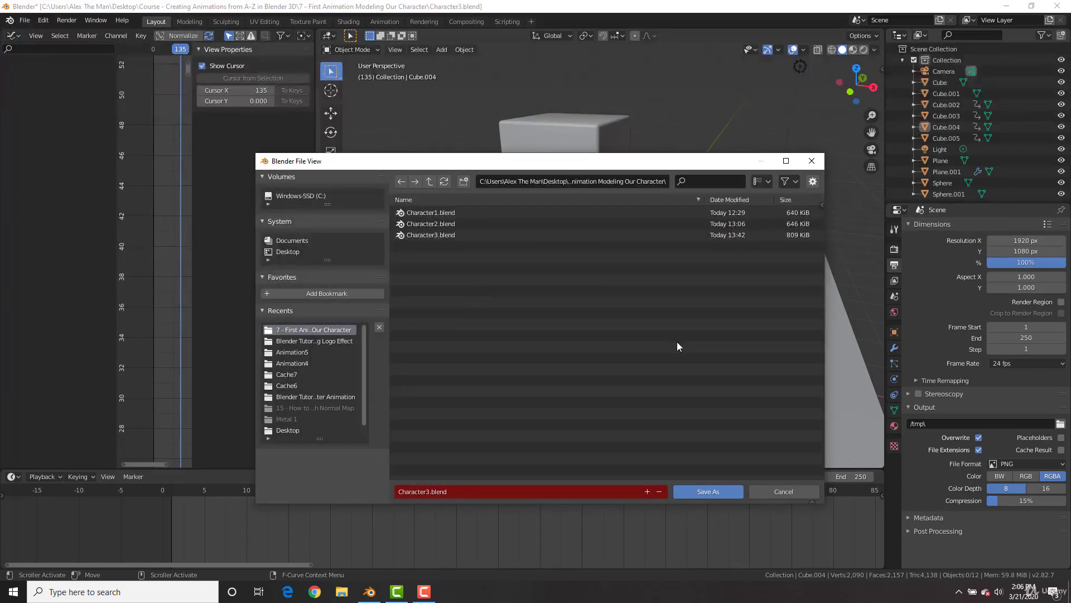
{"action": "left_click", "coordinate": [430, 490]}
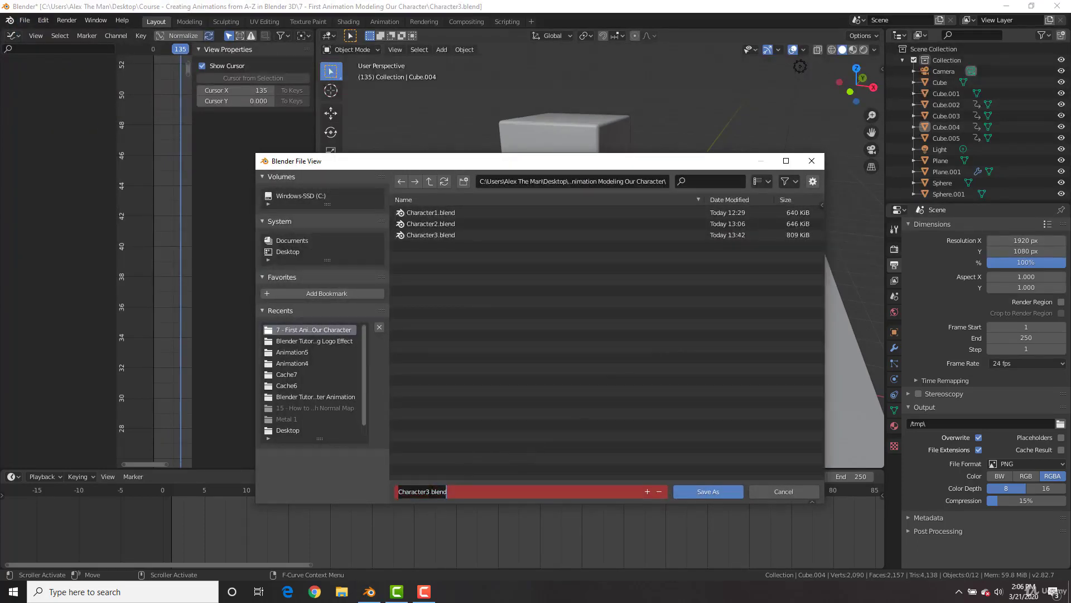
{"action": "left_click", "coordinate": [426, 491]}
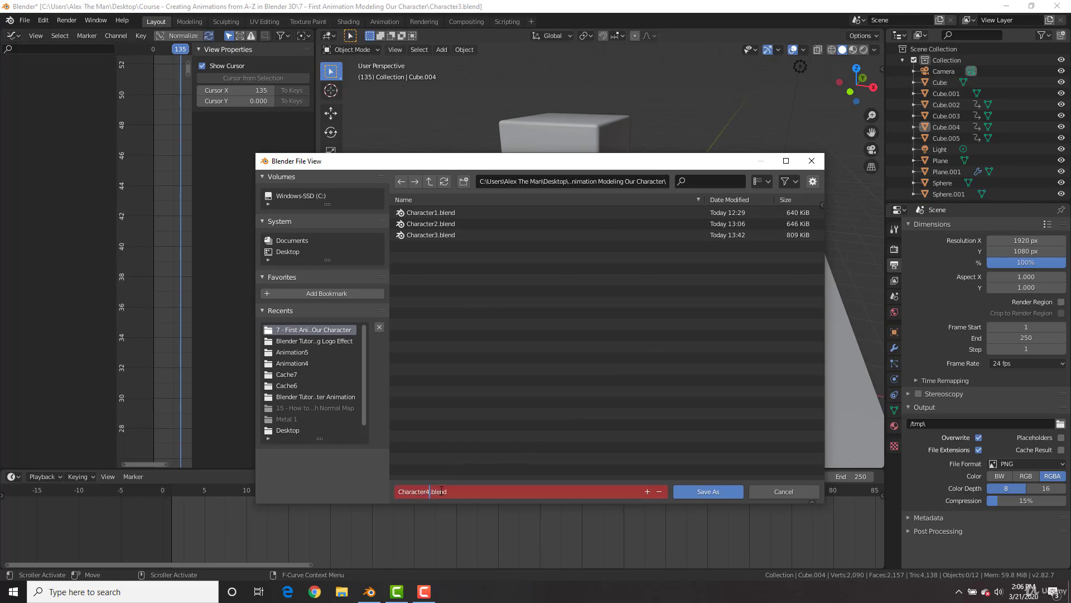
{"action": "left_click", "coordinate": [717, 490]}
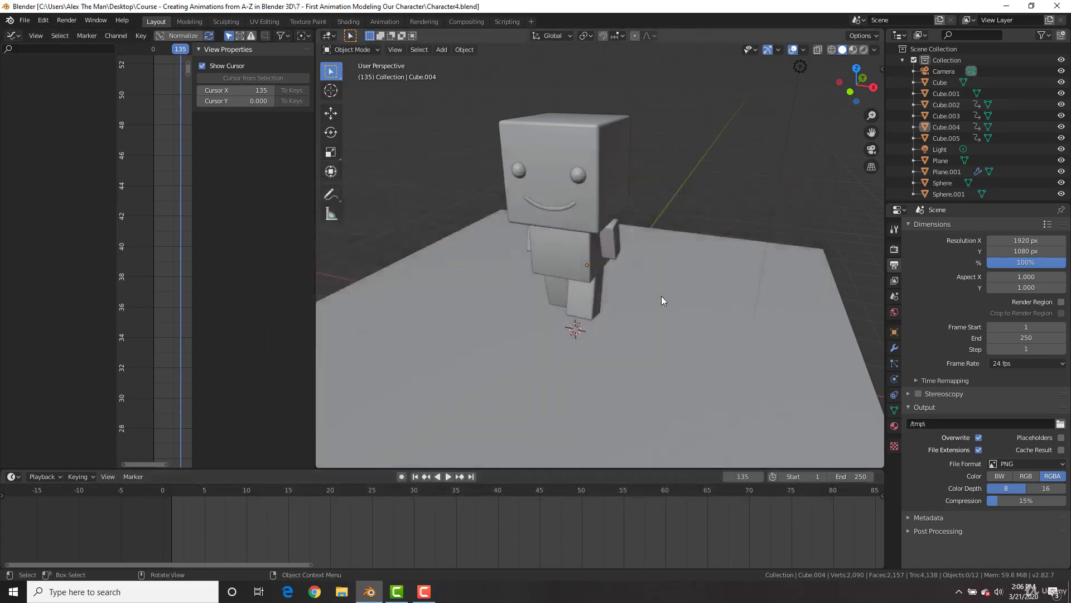